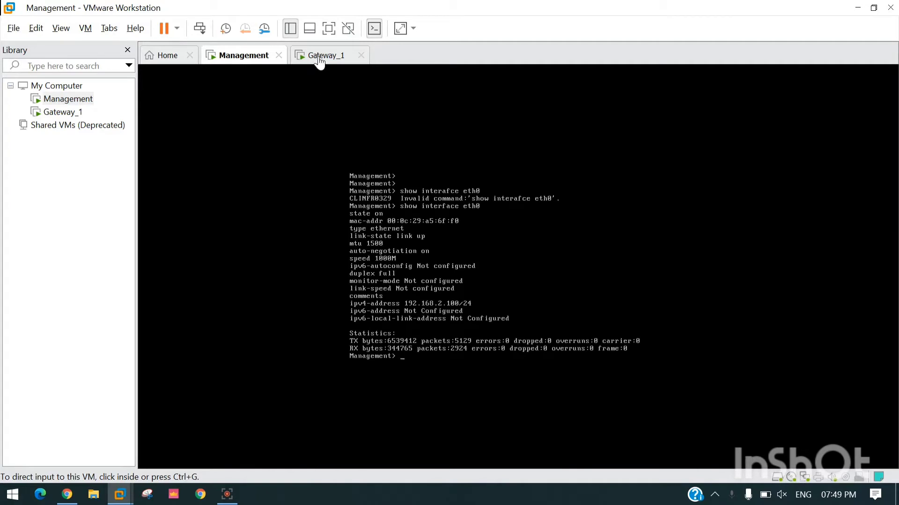
Step: Run 'show interfaces' in the Management VM console, listing eth0 and lo
left_click(320, 60)
left_click(248, 63)
left_click(358, 297)
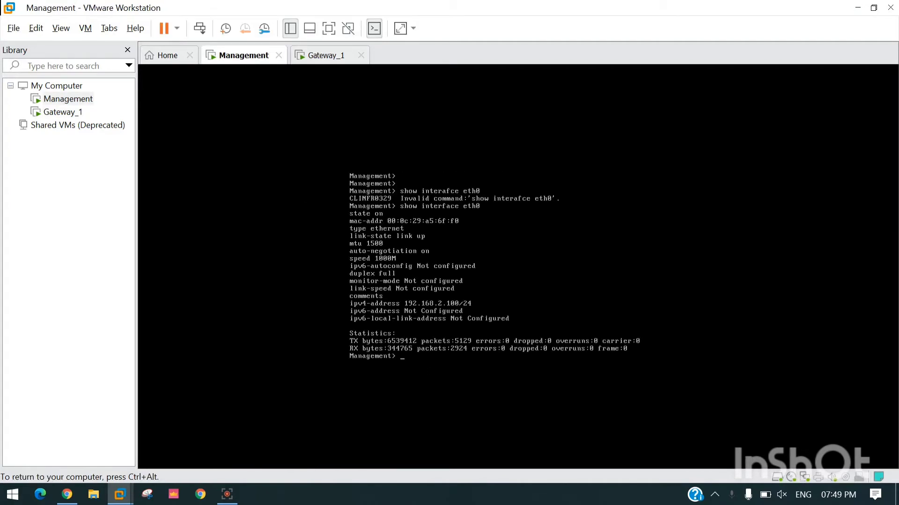
key("Return")
key("Return")
key("Return")
key("Return")
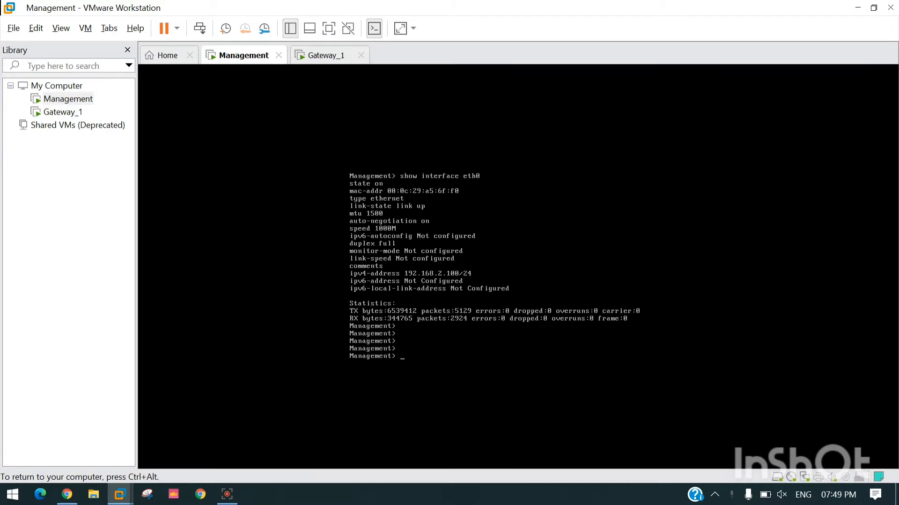
type("show interfaces")
key("Return")
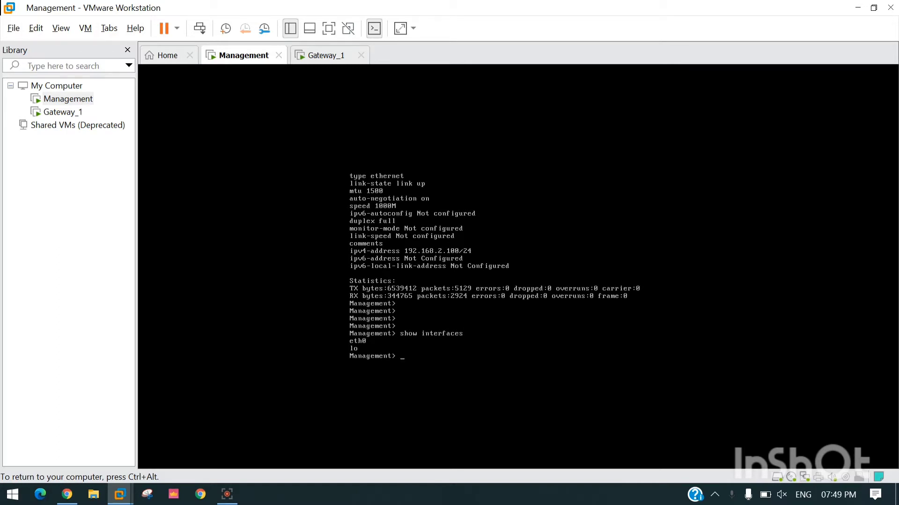
Step: Run 'show interfaces' on the Gateway_1 console, fixing the typo, to list eth0 and lo
left_click(328, 57)
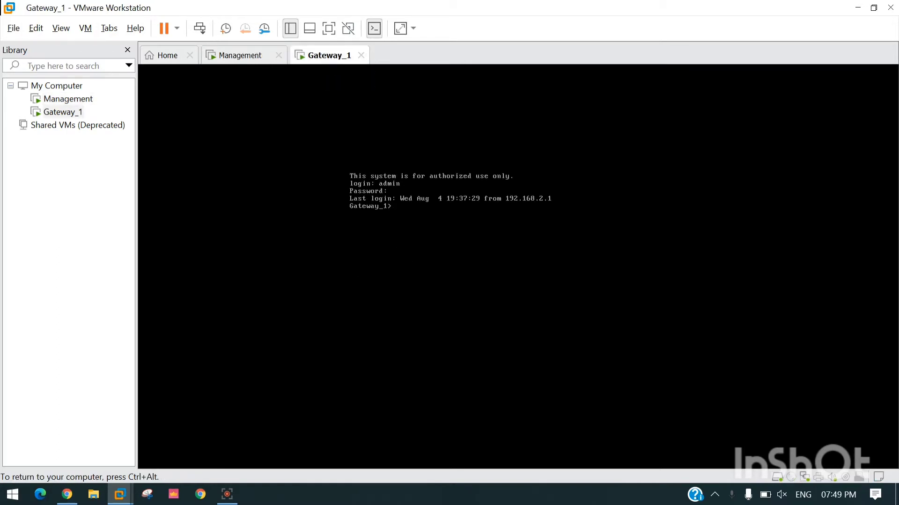
type("show interface")
key("BackSpace")
type("s")
key("Return")
key("Up")
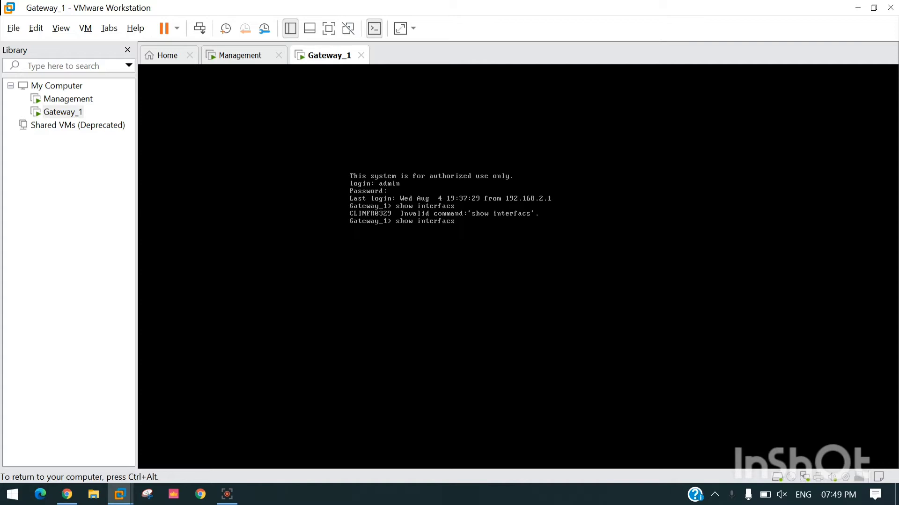
key("BackSpace")
type("es")
key("Return")
key("ctrl+alt")
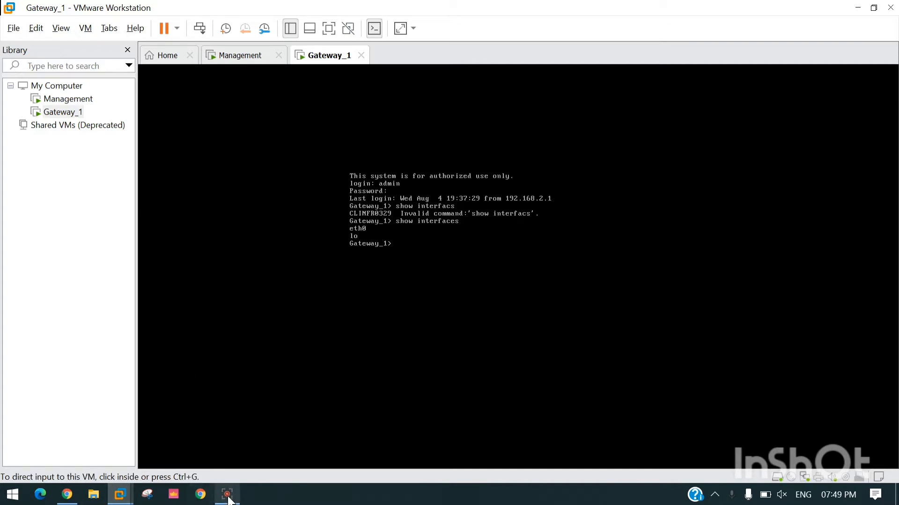
left_click(180, 499)
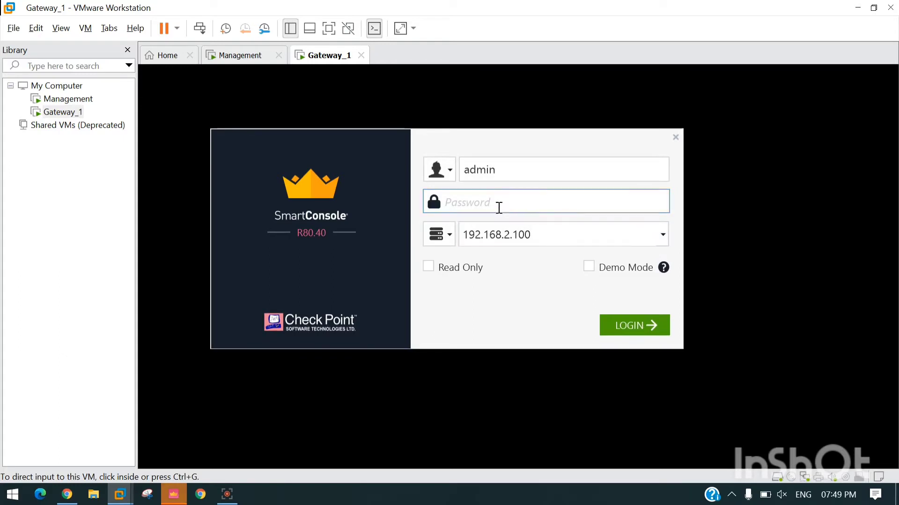
Step: Attempt the SmartConsole admin login to 192.168.2.100 with the account password; it can't connect
type("admin1")
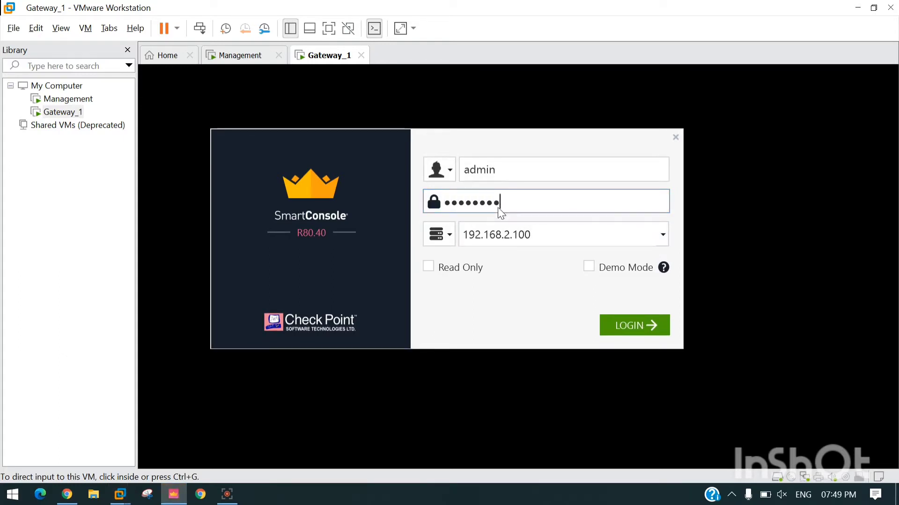
type("2")
key("ctrl+a")
key("BackSpace")
type("admin12")
key("Return")
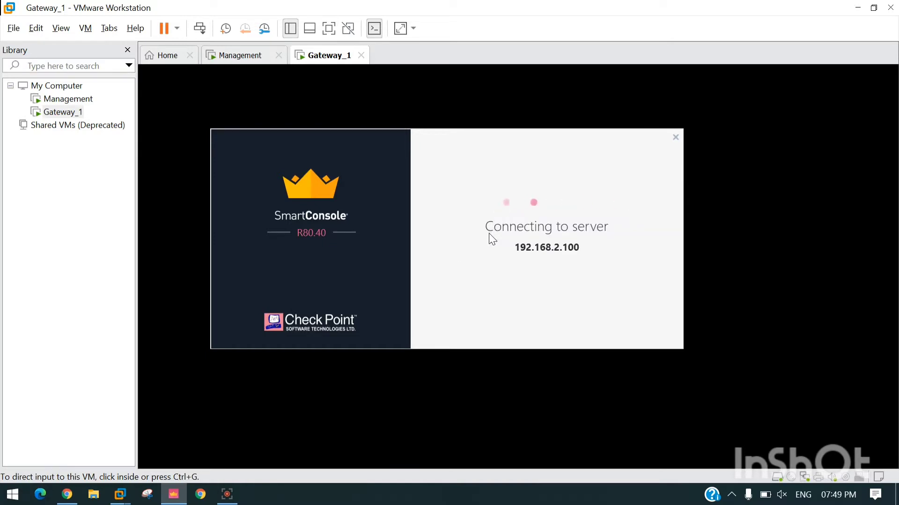
left_click_drag(474, 248, 640, 252)
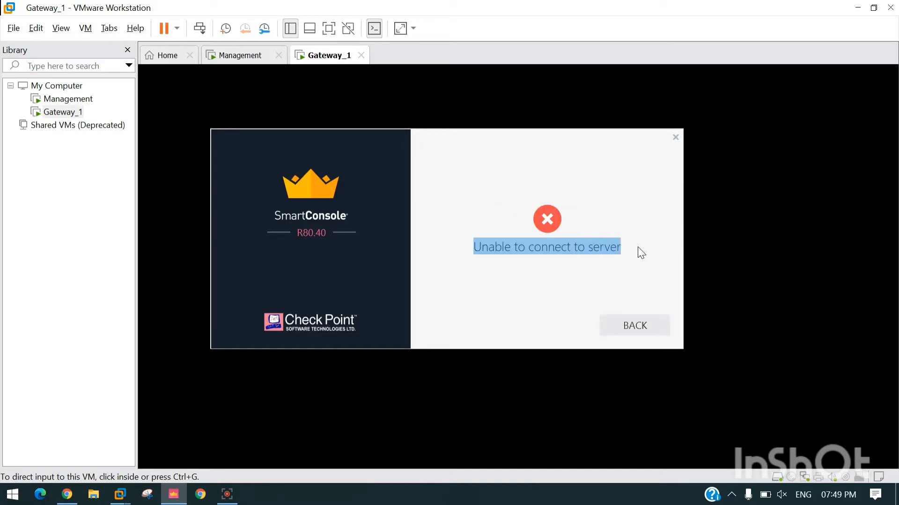
left_click(645, 326)
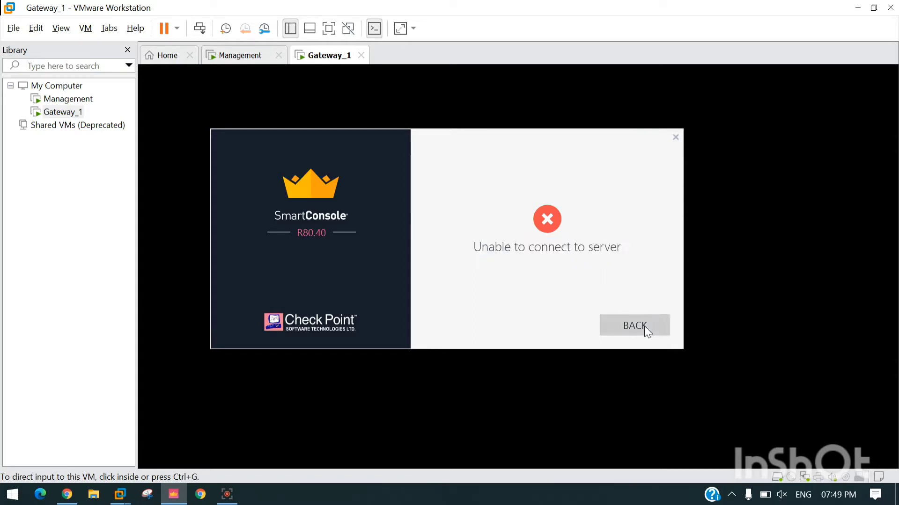
left_click(463, 366)
left_click(250, 61)
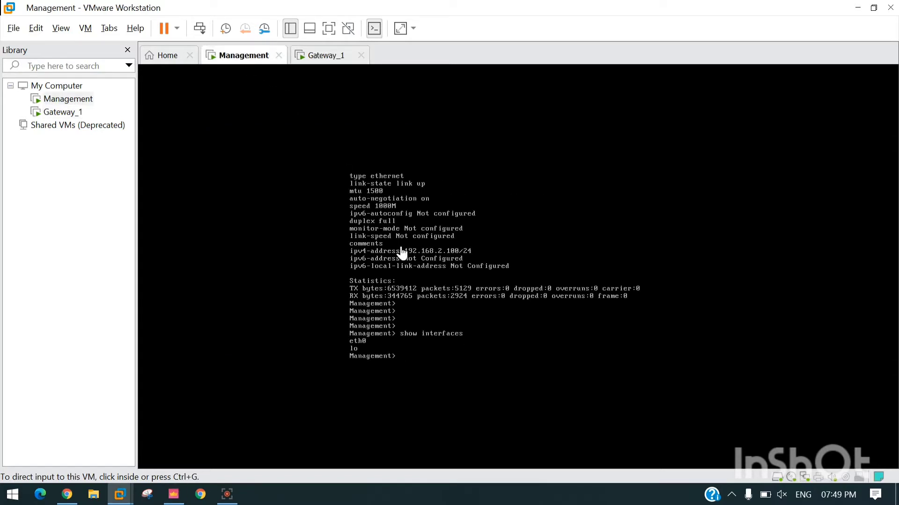
Step: Show Management's eth0 details with 'show interface eth0', confirming IPv4 192.168.2.100/24
left_click(421, 358)
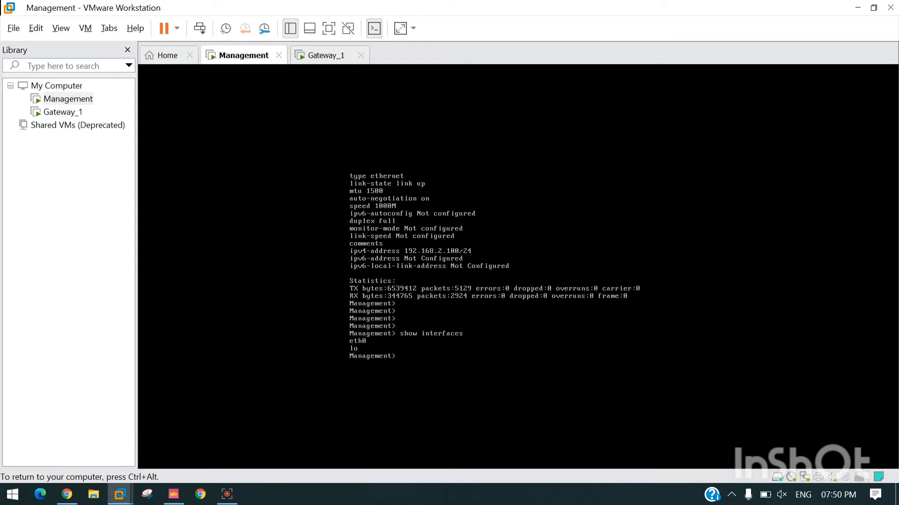
type("show int")
key("Tab")
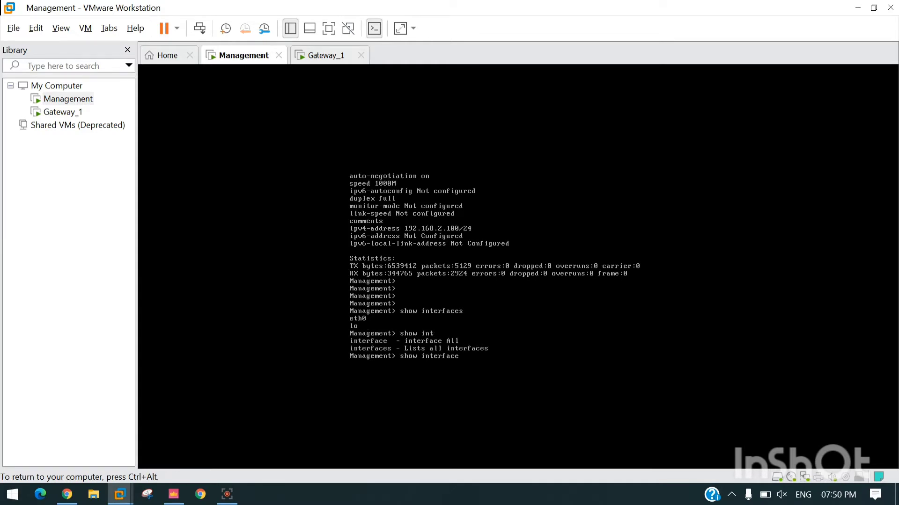
type("eth0")
key("Return")
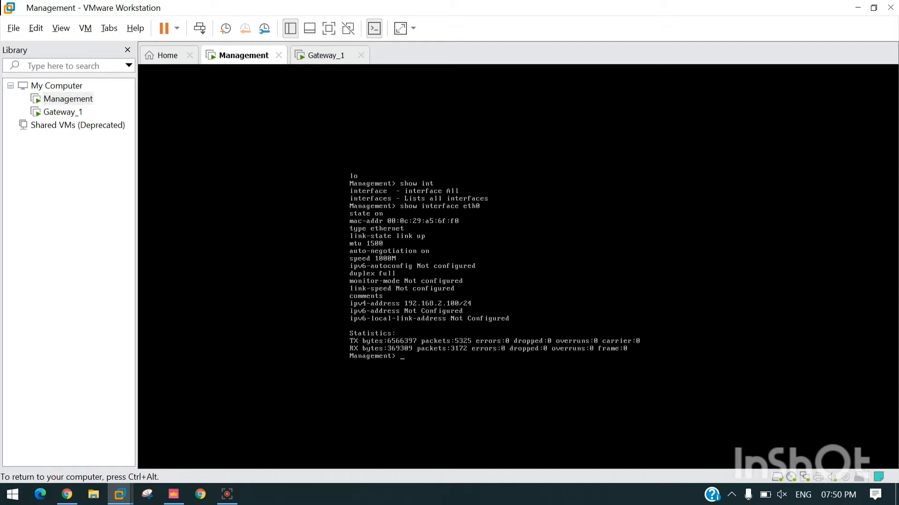
key("ctrl+alt")
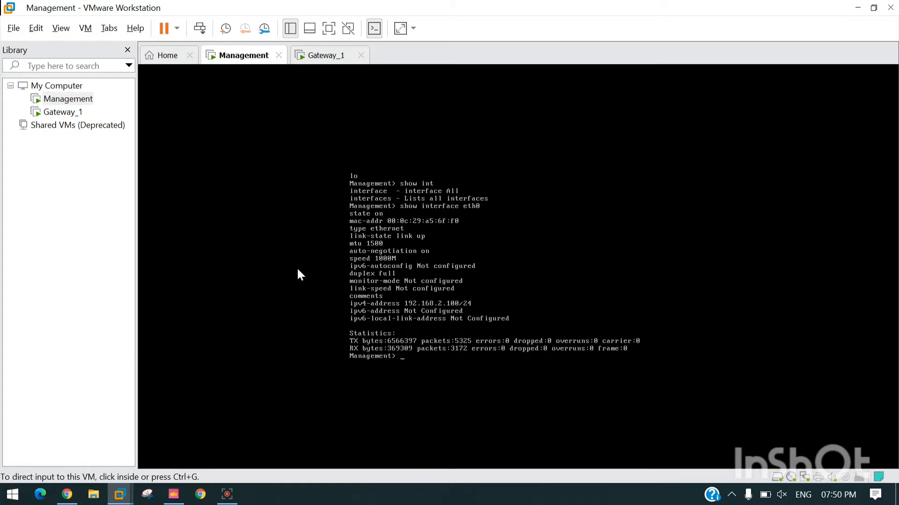
Step: Launch PuTTY and open an SSH connection from the saved Management session to 192.168.2.100
key("super")
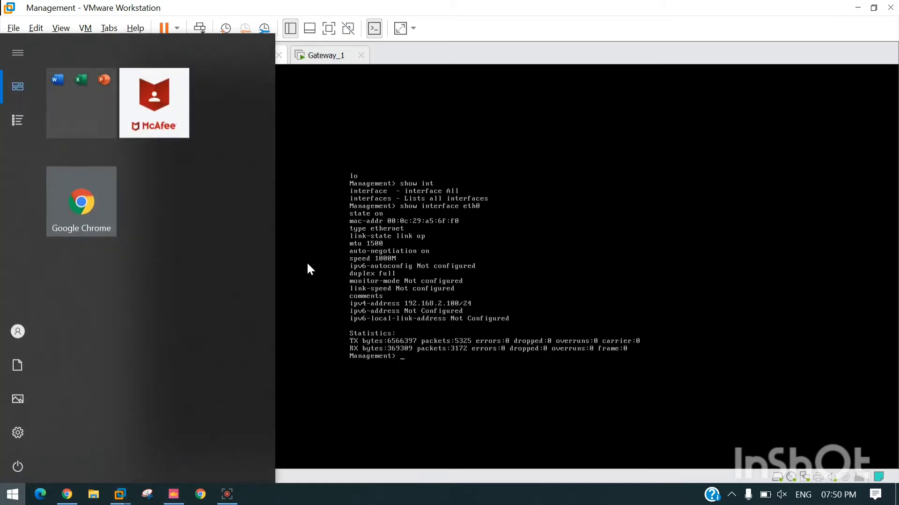
type("putt")
key("Return")
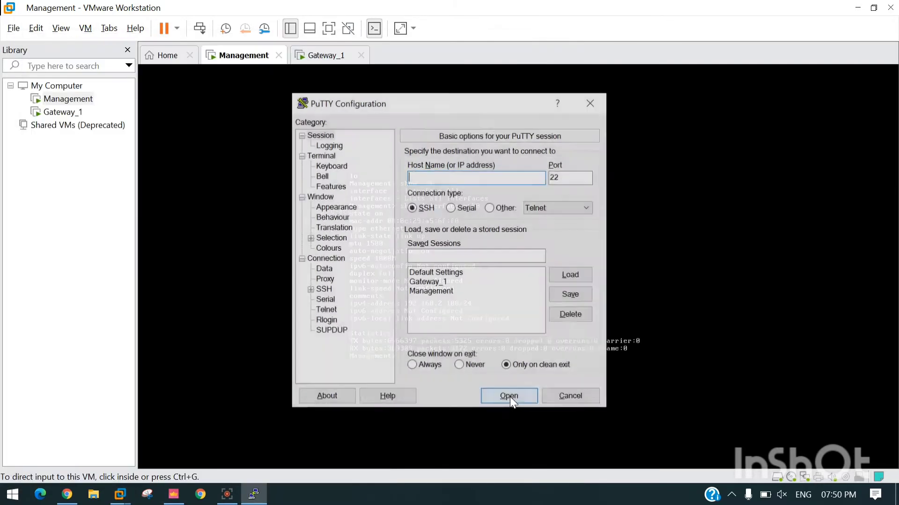
left_click(447, 294)
left_click(575, 276)
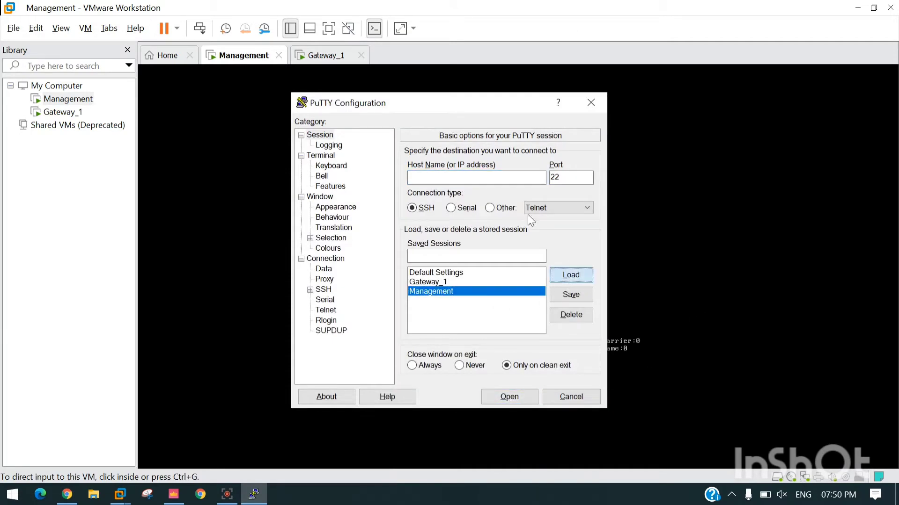
left_click(519, 394)
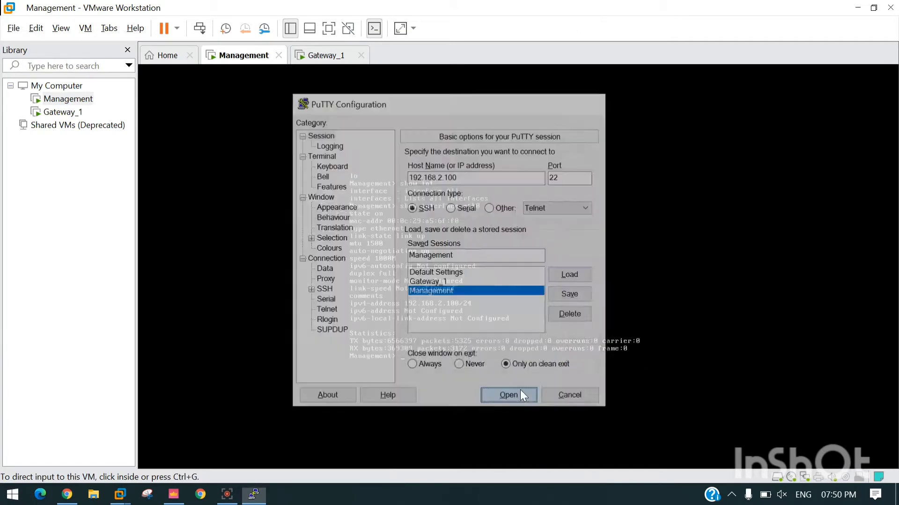
Step: Log in as admin with the account password, retrying after one denied attempt
type("admin")
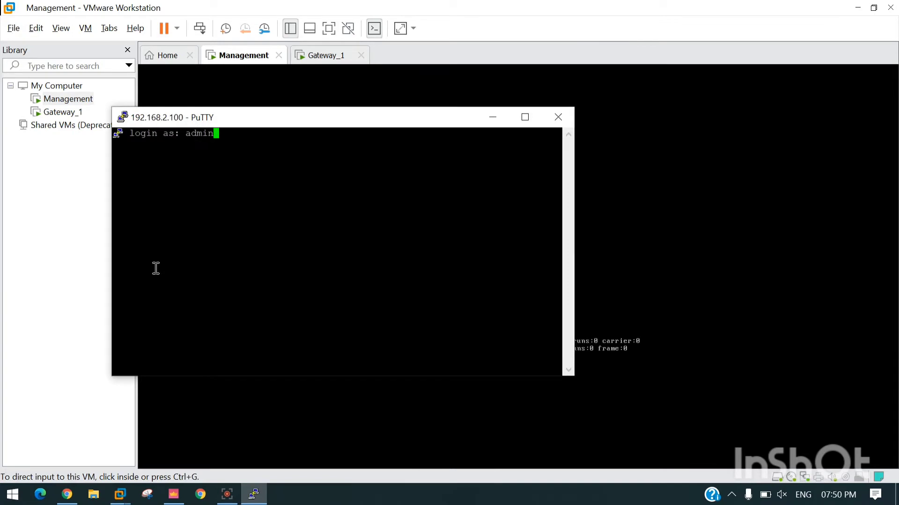
key("Return")
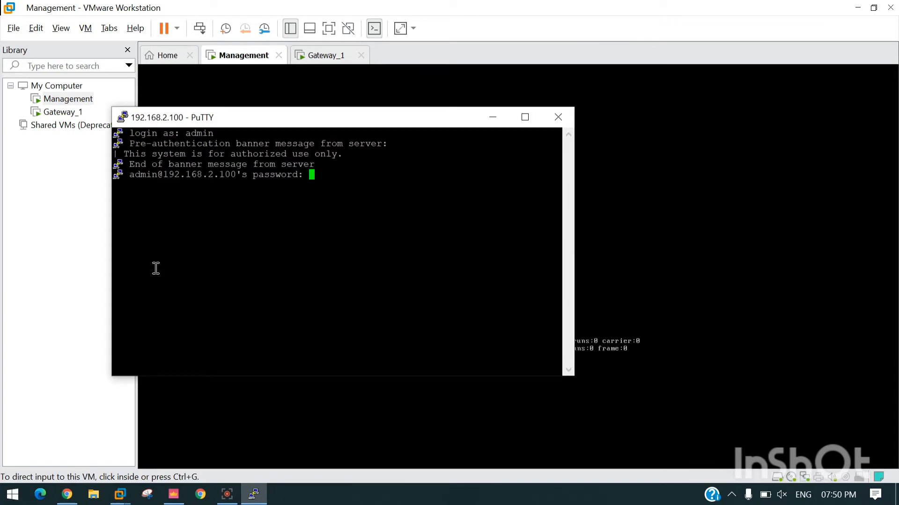
key("Return")
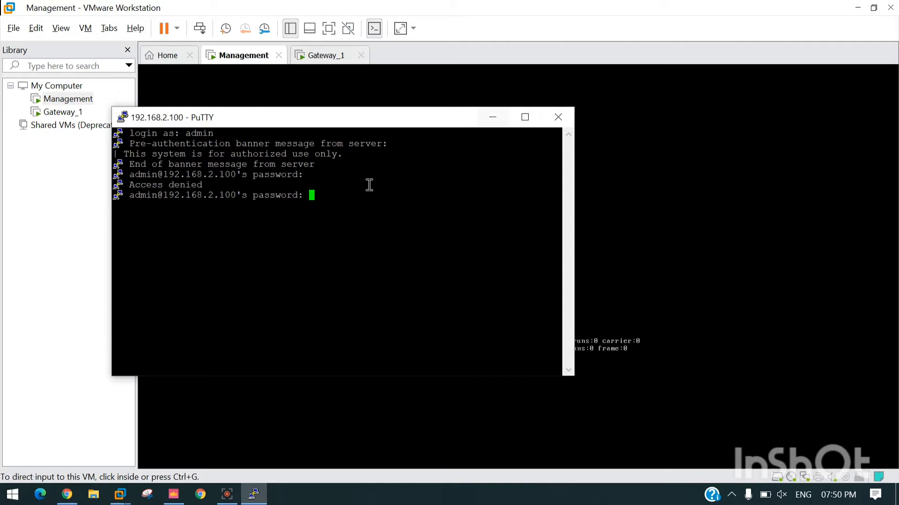
key("Return")
Step: Maximize the terminal and run 'lock database override'
left_click(525, 117)
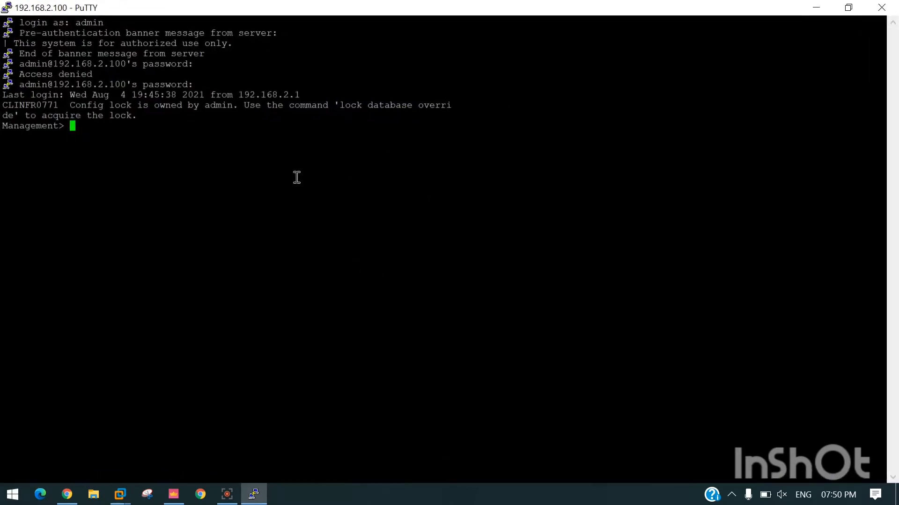
type("lock")
key("Tab")
key("Tab")
key("Tab")
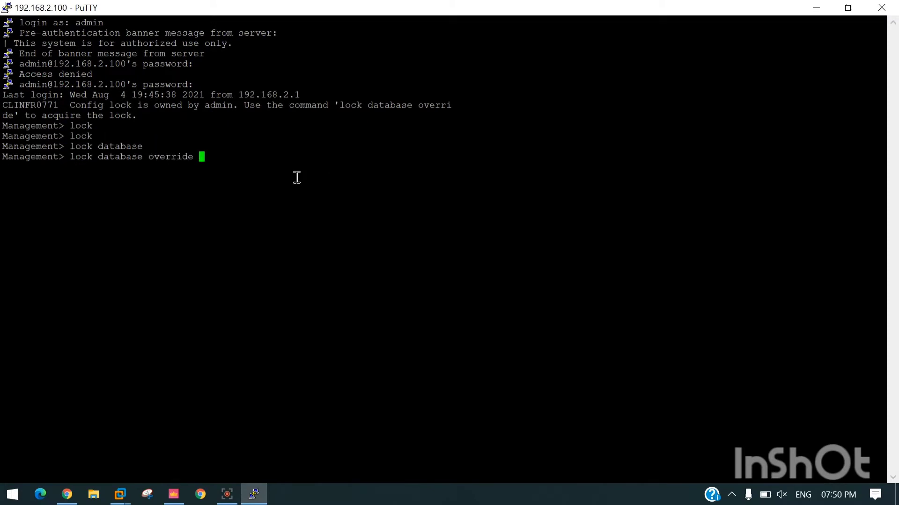
key("Return")
key("Return")
key("Return")
key("Return")
key("Return")
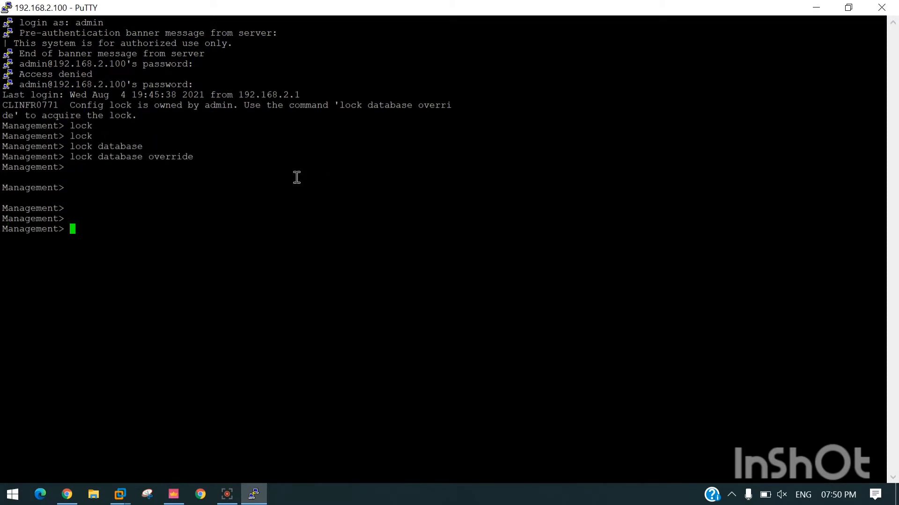
Step: Run 'api status', showing API, CPM and FWM stopped and the API server not running
type("api status")
key("Return")
scroll(93, 128, "up", 5)
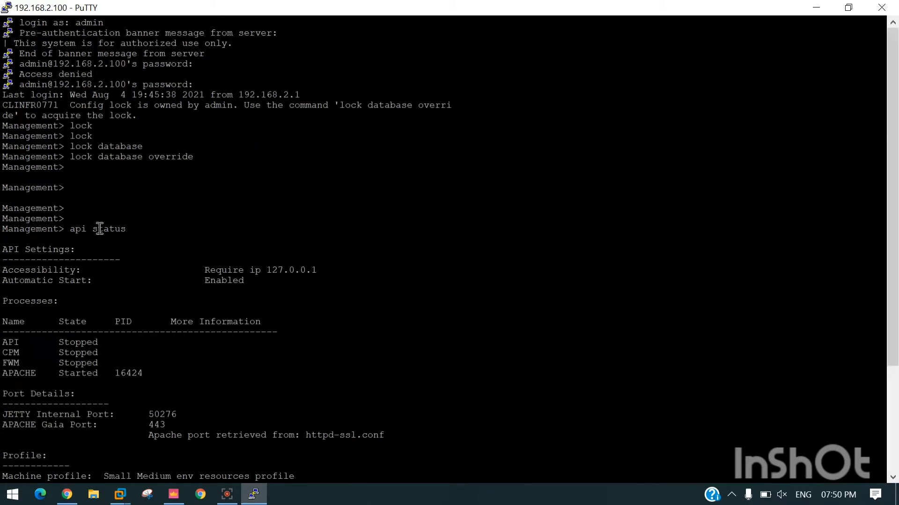
left_click_drag(131, 229, 70, 229)
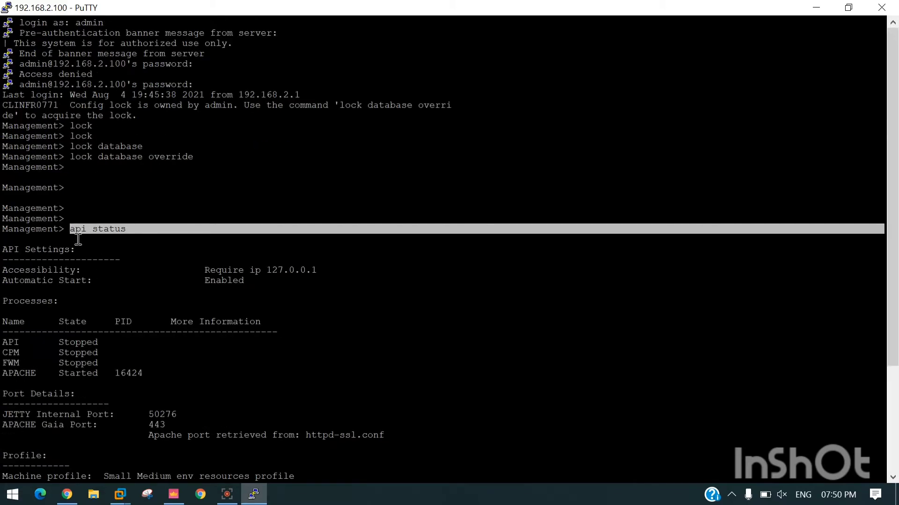
left_click(119, 348)
scroll(119, 347, "down", 5)
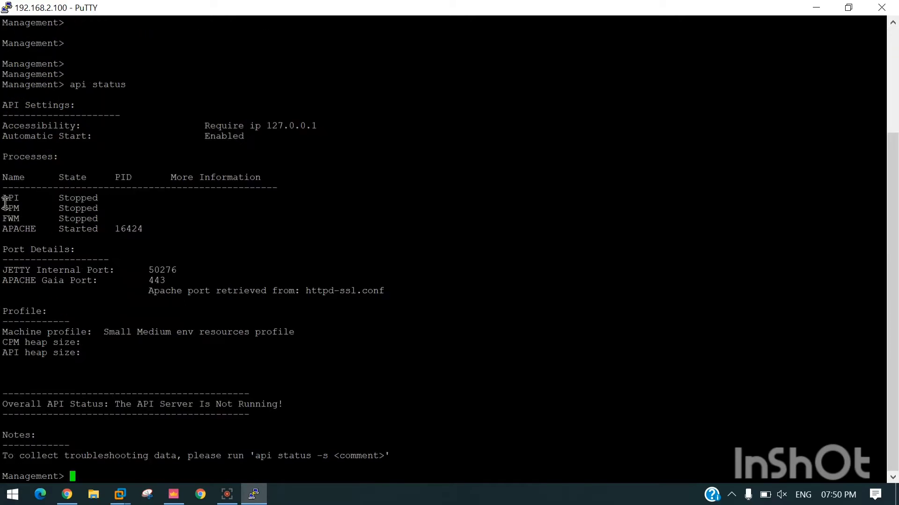
mouse_move(2, 199)
left_mouse_down()
mouse_move(144, 242)
mouse_move(2, 200)
left_mouse_up()
left_click(145, 242)
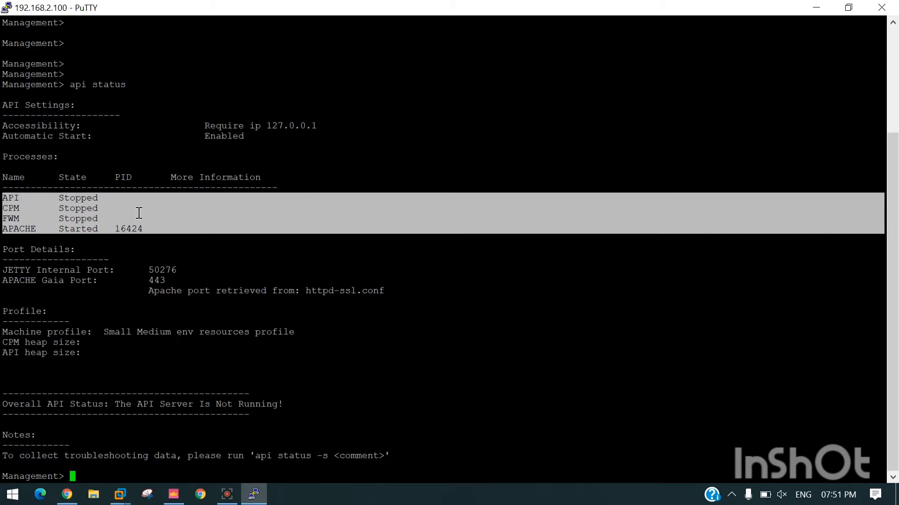
left_click(91, 474)
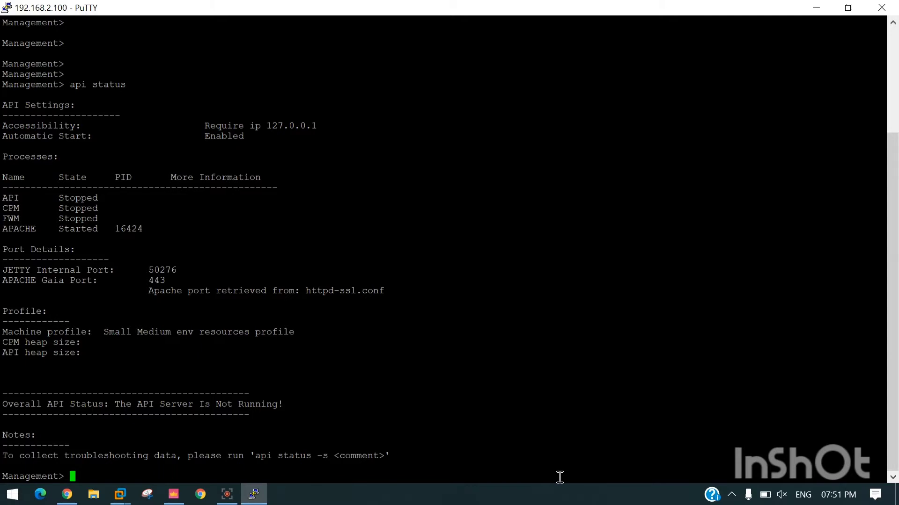
Step: Run 'api start' and wait for 'API started successfully'
type("api start")
key("Return")
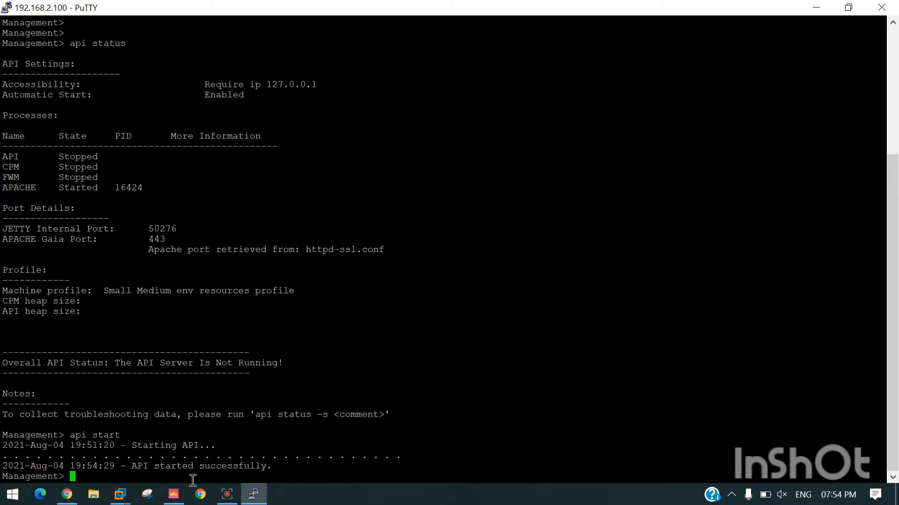
Step: Rerun 'api status': API is now started, but FWM is reported not running
key("Up")
key("Up")
key("Up")
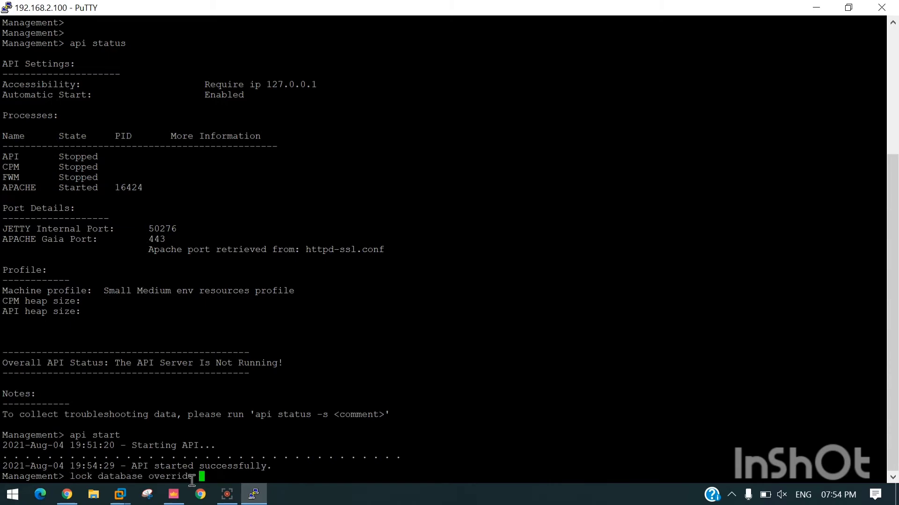
key("Down")
key("Return")
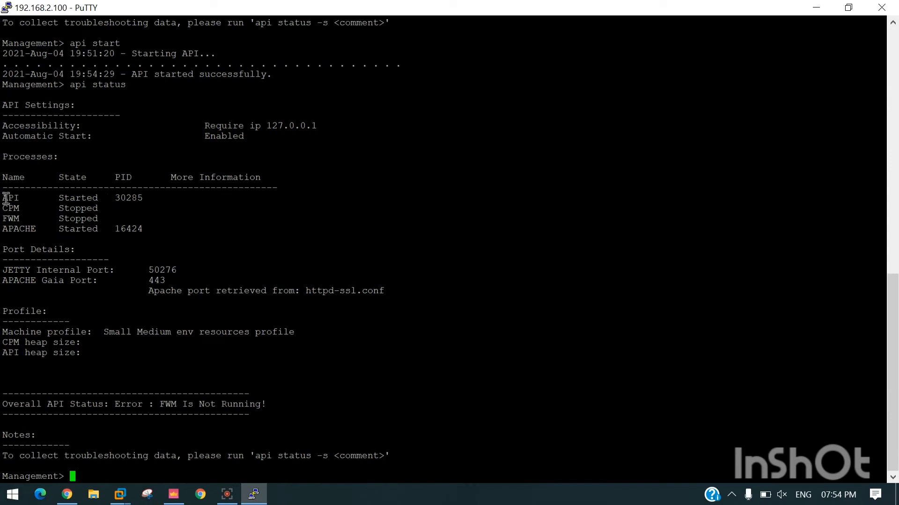
left_click_drag(3, 198, 47, 229)
left_click(93, 265)
Step: Run 'cpstart', then 'api status', showing API, FWM and APACHE started with CPM still starting
type("cpstart")
key("Return")
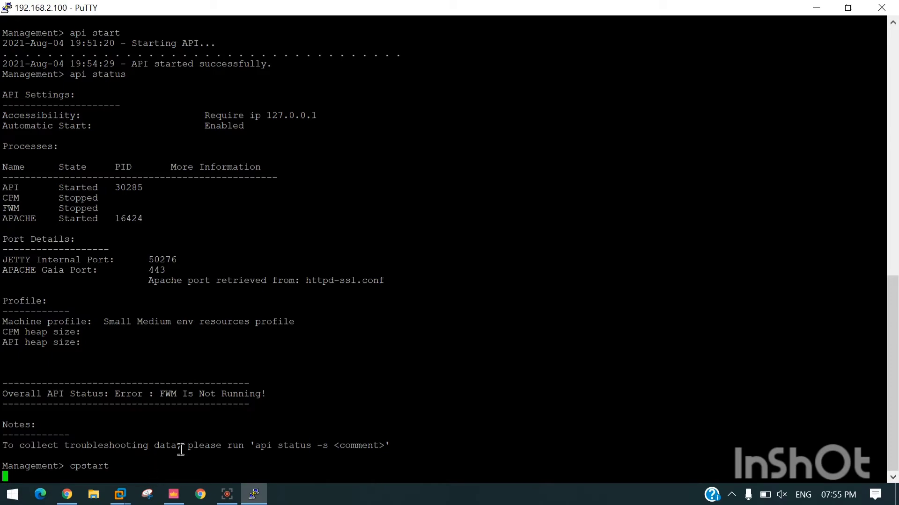
scroll(78, 365, "up", 15)
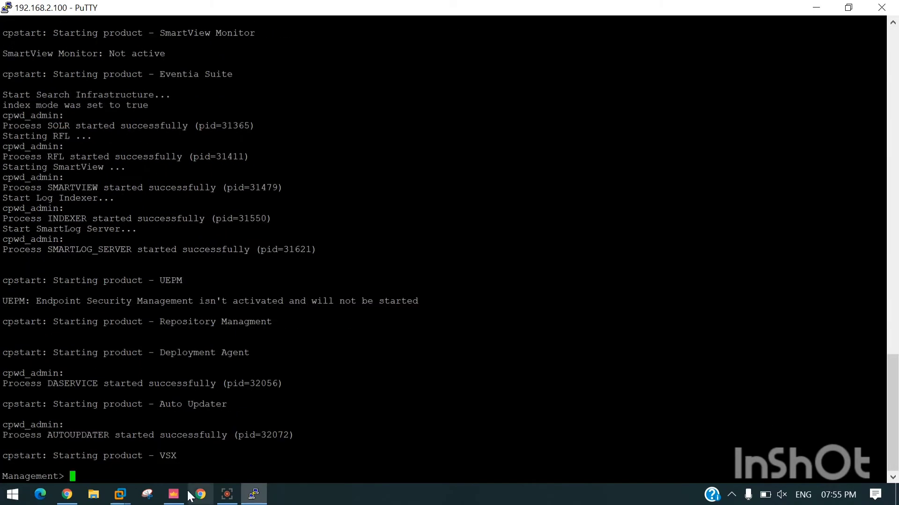
mouse_move(121, 494)
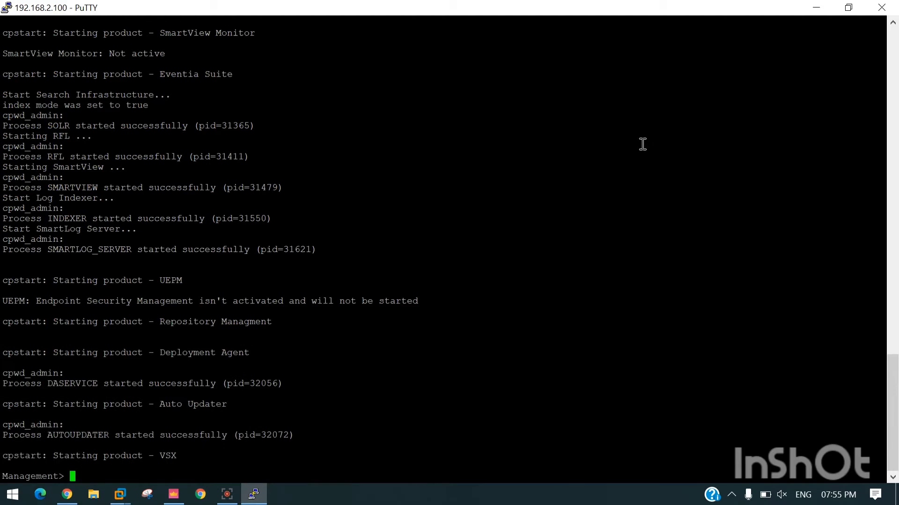
type("api status")
key("Return")
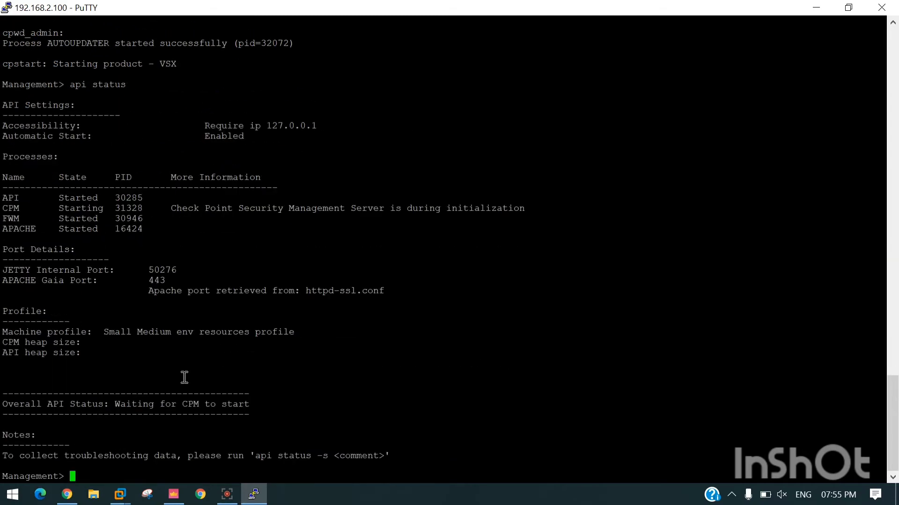
Step: Rerun 'api status'; CPM is still initializing and the API waits for CPM to start
double_click(5, 209)
key("Up")
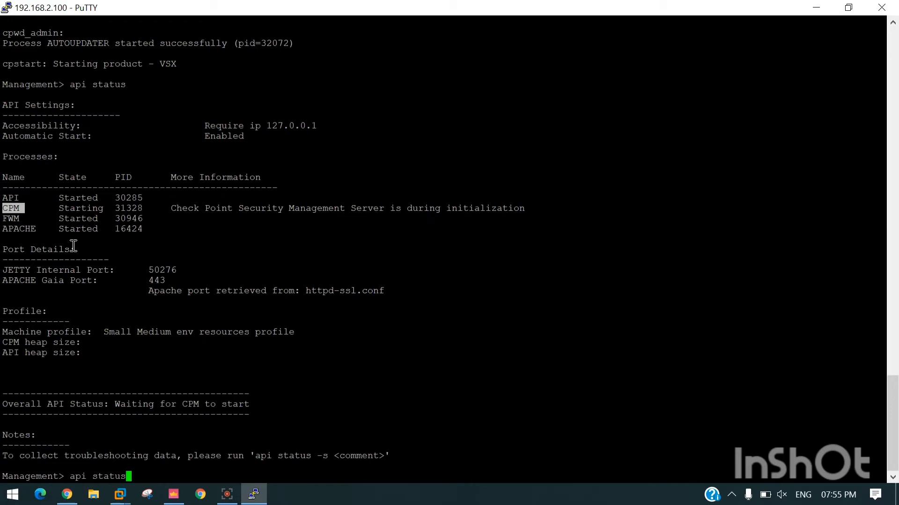
key("Return")
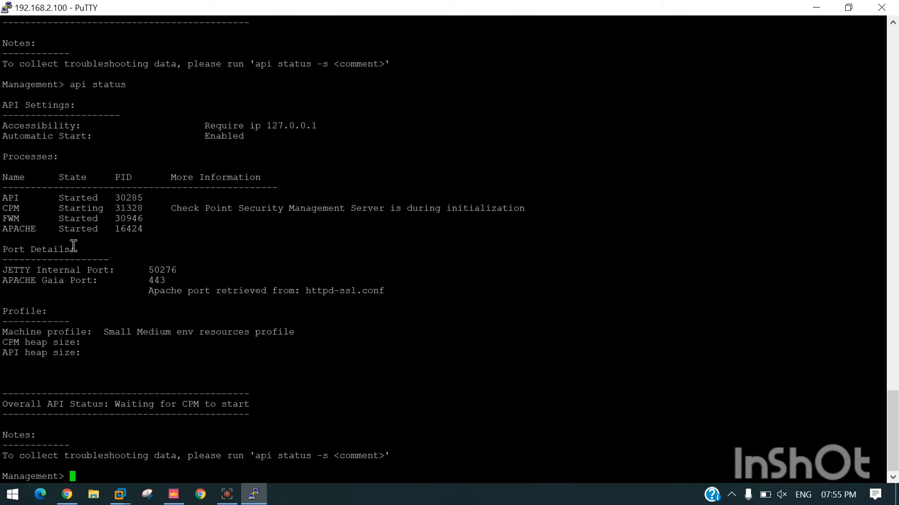
Step: Log in to SmartConsole at 192.168.2.100; the attempt fails with Unable to connect to server
left_click(174, 496)
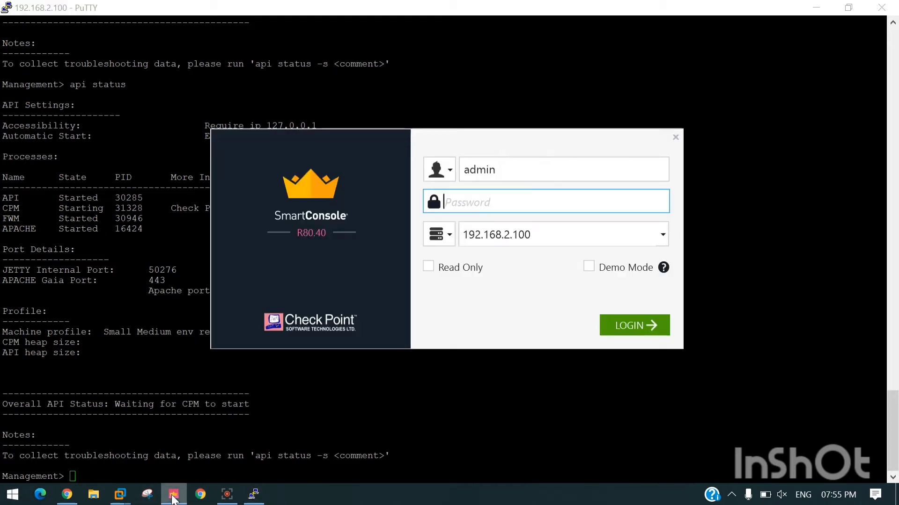
type("****")
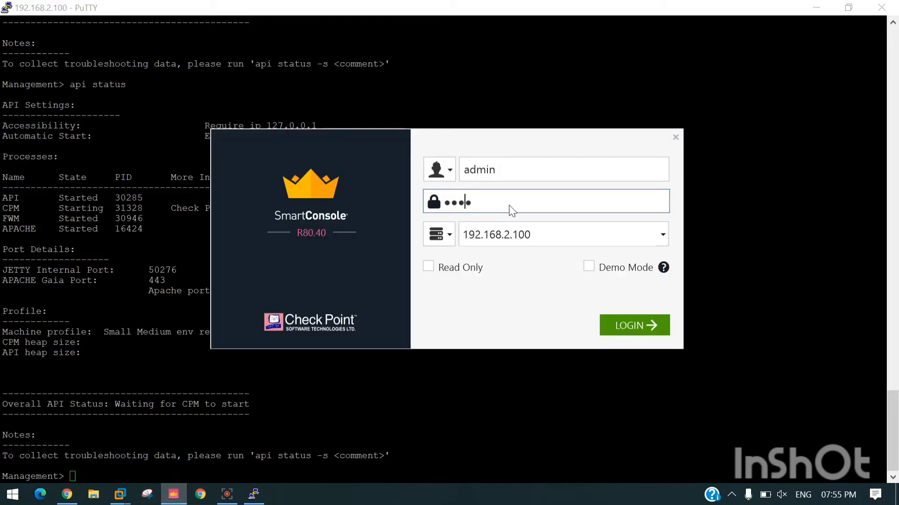
type("****")
key("Return")
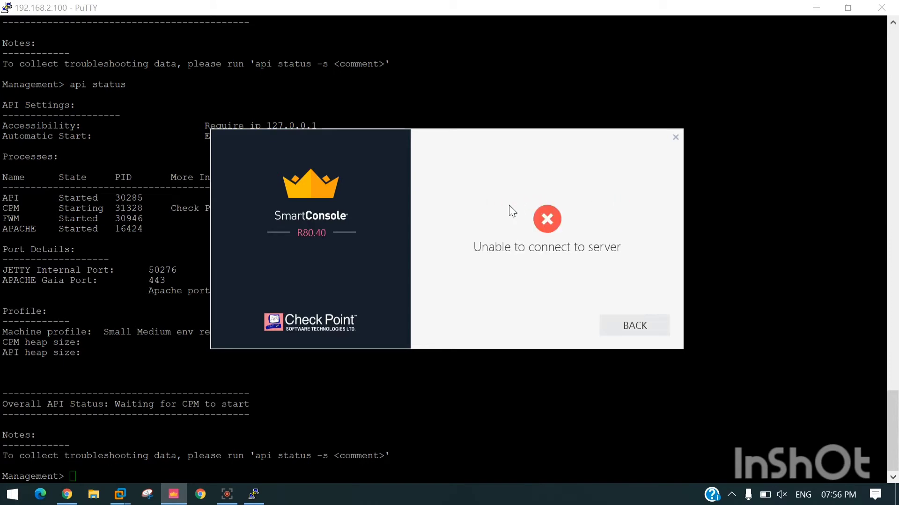
left_click(629, 327)
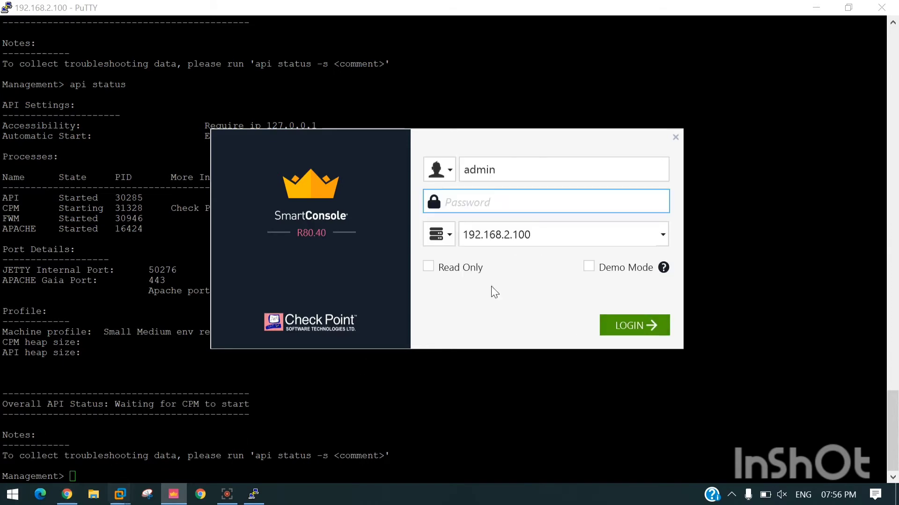
Step: Close the SmartConsole login window and mark the CPM entry in PuTTY's process table
right_click(173, 494)
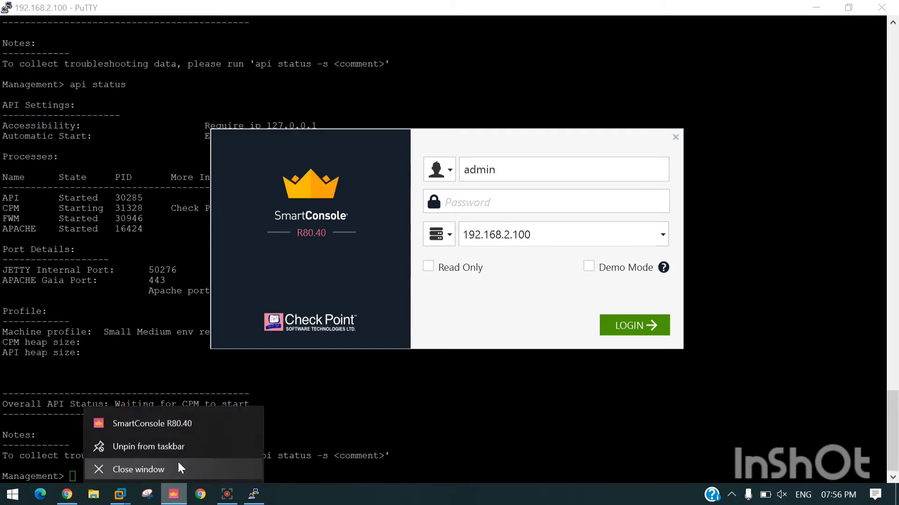
left_click(174, 466)
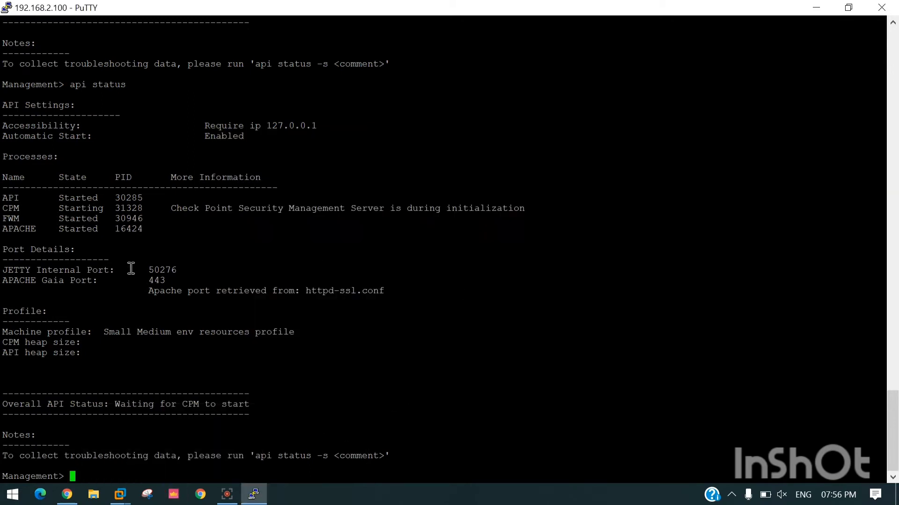
double_click(19, 209)
left_click(187, 469)
Step: Relaunch SmartConsole and retry the login, which fails again, then recall api status in PuTTY
left_click(174, 495)
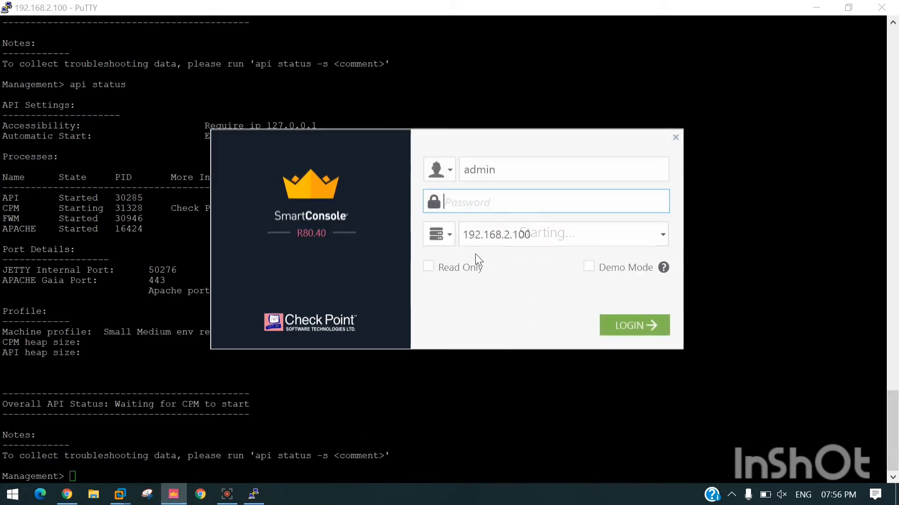
type("********")
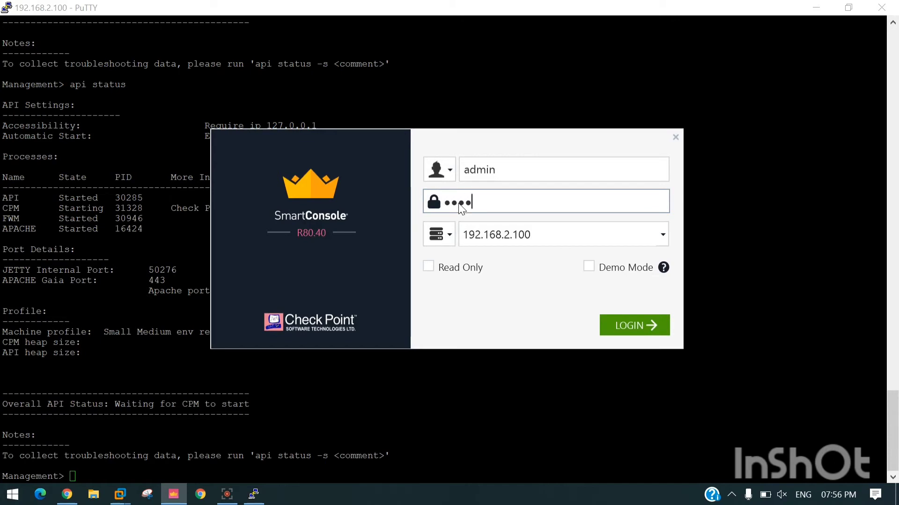
key("Return")
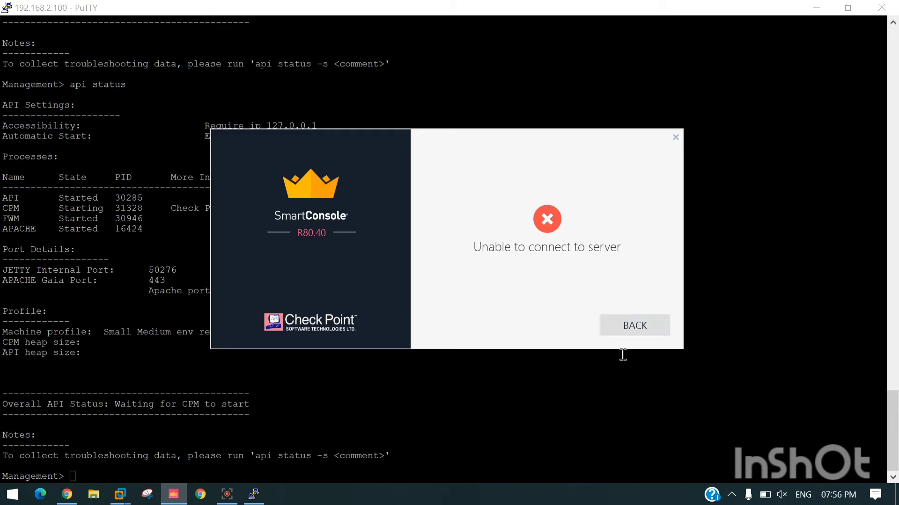
left_click(628, 327)
left_click(122, 469)
key("Up")
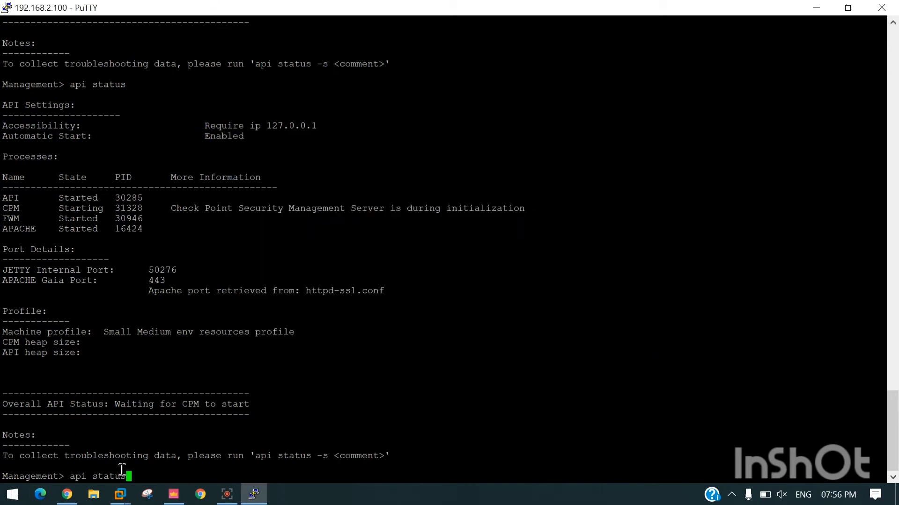
Step: Rerun api status, mark the CPM entry, and try 'cpm start', which is rejected as invalid
key("Return")
left_click_drag(2, 208, 24, 209)
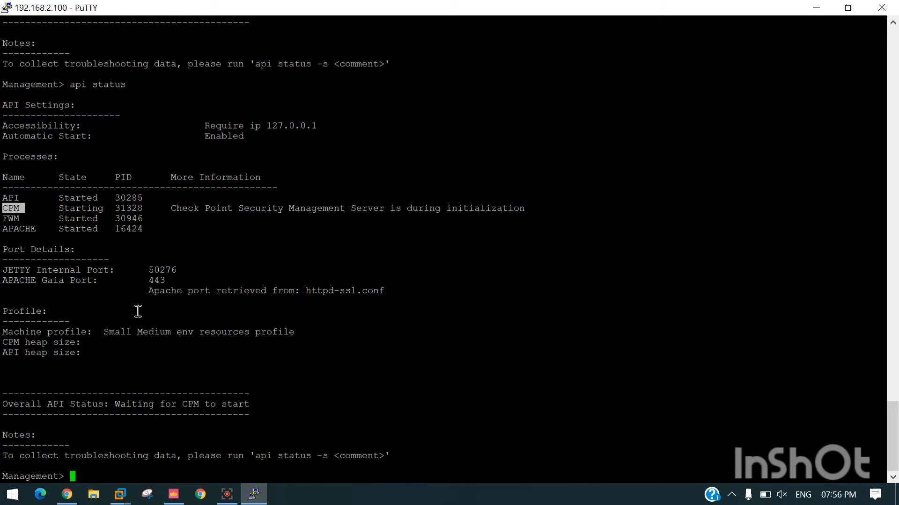
type("cpm start")
key("Return")
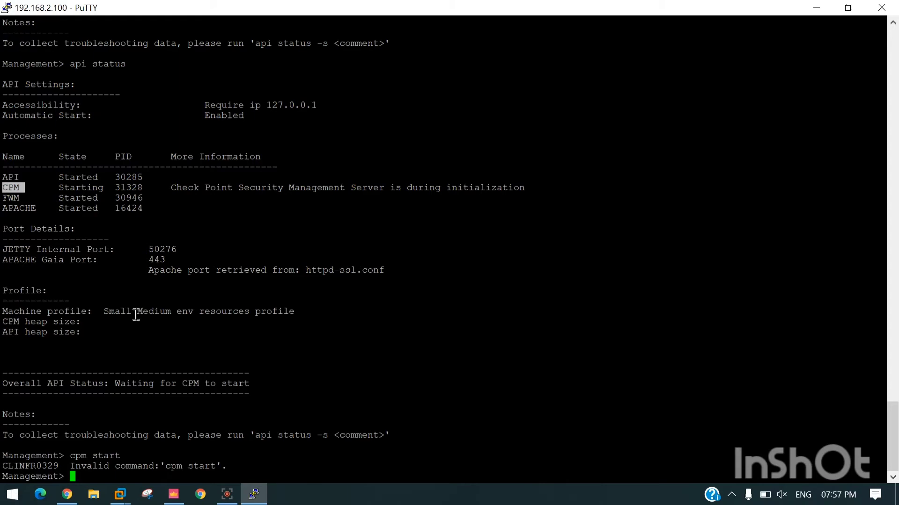
Step: Review the terminal output and rerun api status; CPM still shows starting
scroll(294, 398, "up", 5)
scroll(294, 398, "down", 5)
left_click_drag(145, 442, 212, 438)
left_click(212, 438)
key("Up")
key("Up")
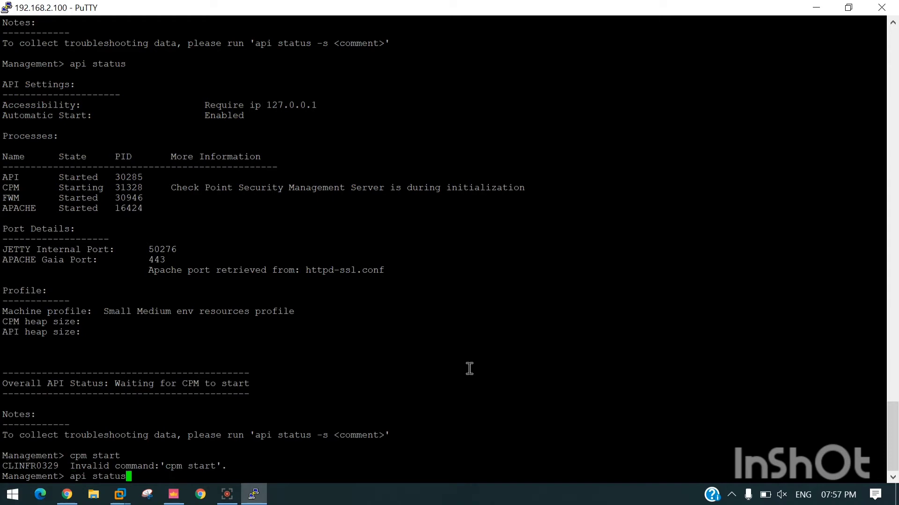
key("Return")
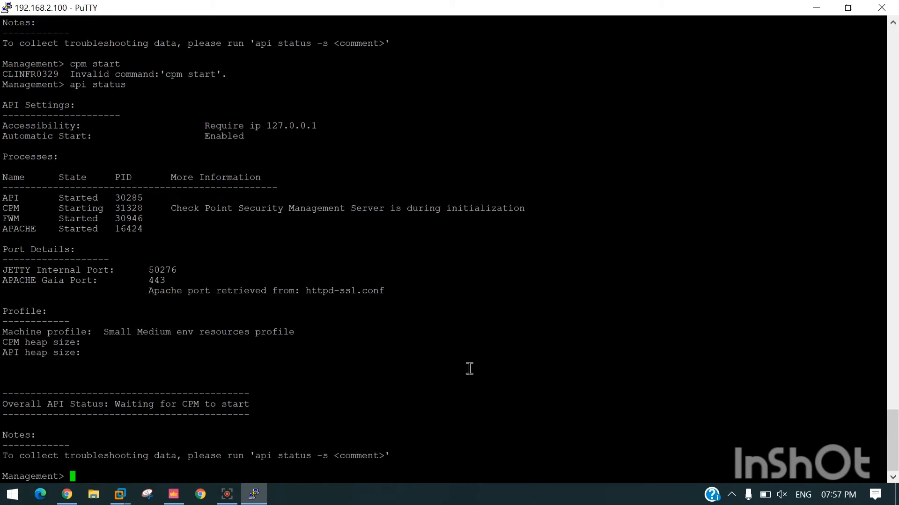
Step: Open the Management VM console in VMware Workstation, add empty prompts, then release input with Ctrl+Alt
mouse_move(126, 499)
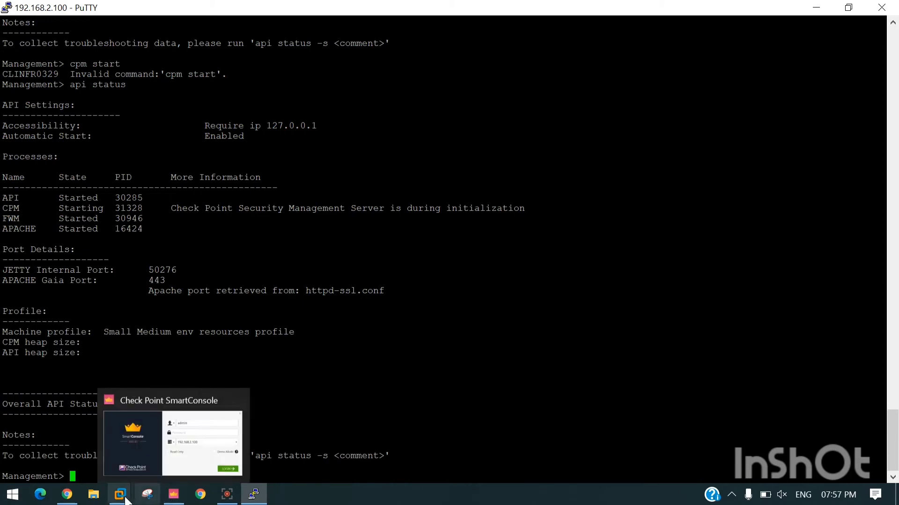
left_click(347, 374)
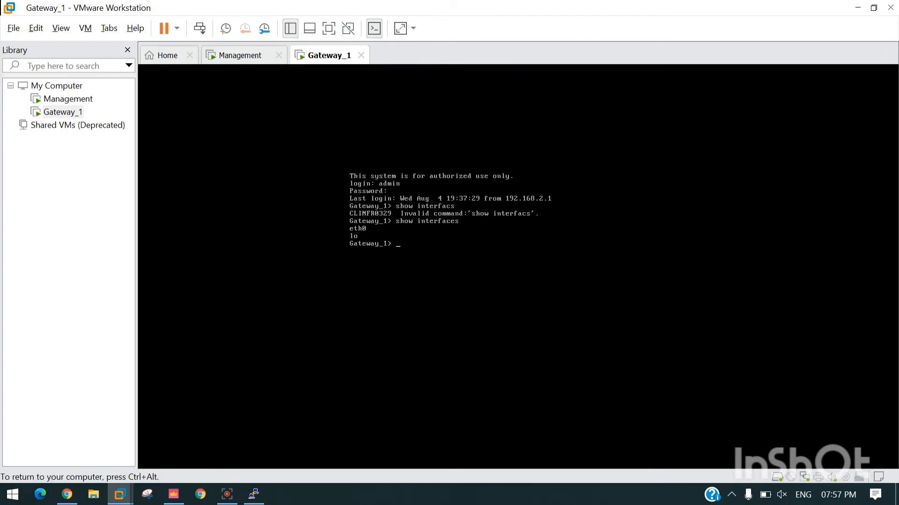
left_click(247, 57)
type("admi")
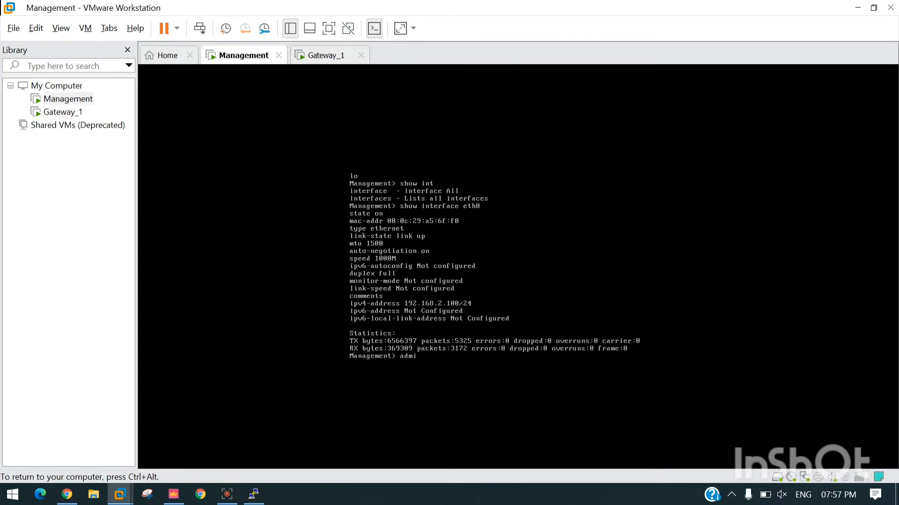
type("n")
key("BackSpace")
key("BackSpace")
key("BackSpace")
key("BackSpace")
key("BackSpace")
key("Return")
key("Return")
key("Return")
key("Return")
key("Return")
key("Return")
key("Return")
key("Return")
key("Return")
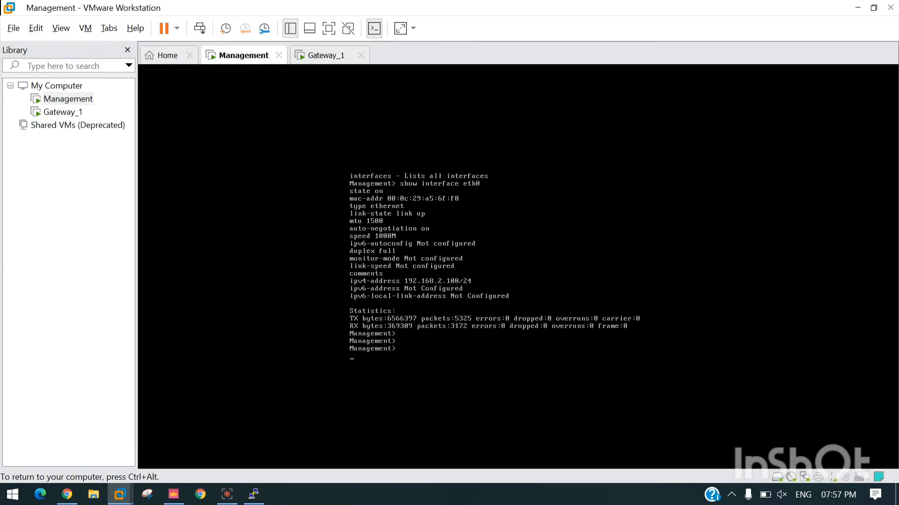
key("Return")
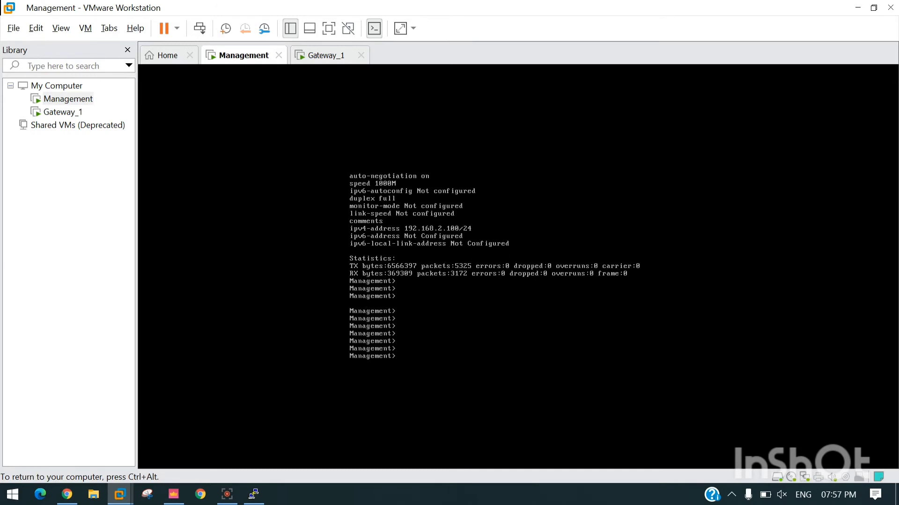
key("ctrl+alt")
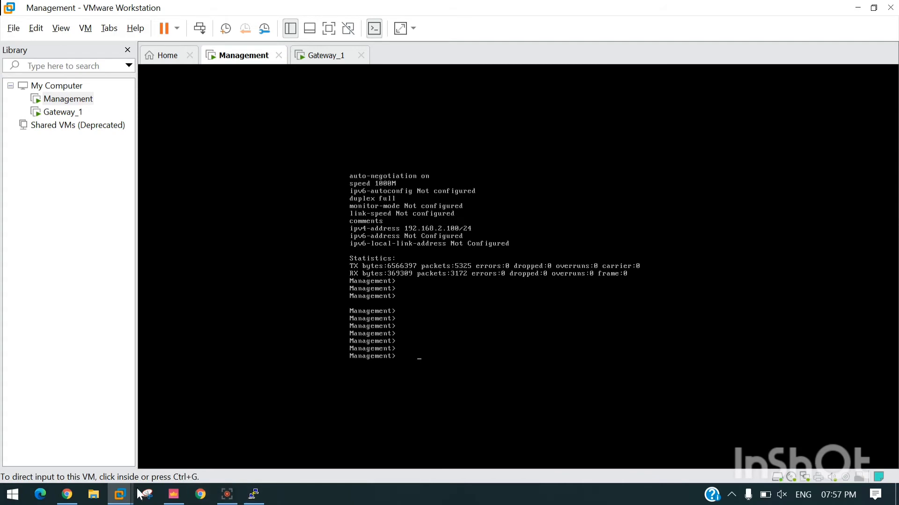
Step: Submit the admin password to 192.168.2.100, dismiss the connection failure, and return to PuTTY
mouse_move(123, 500)
left_click(174, 494)
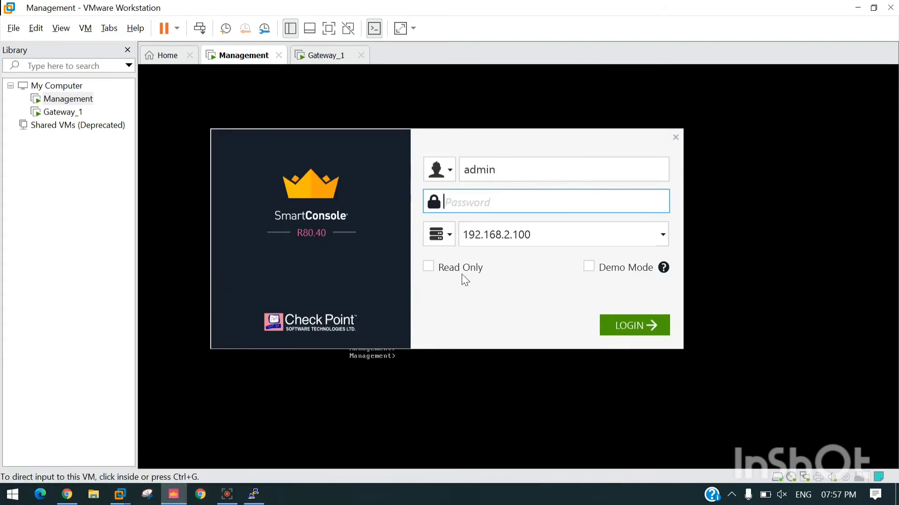
type("admin123")
key("Return")
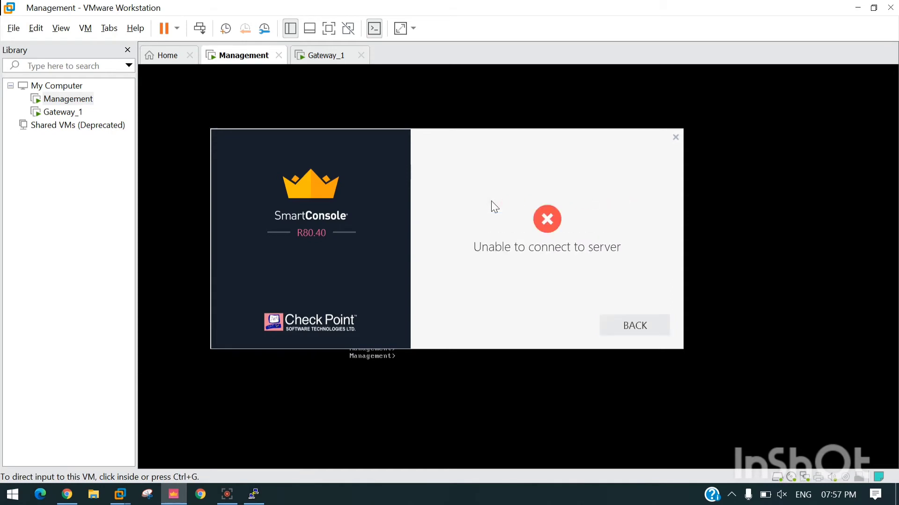
key("Return")
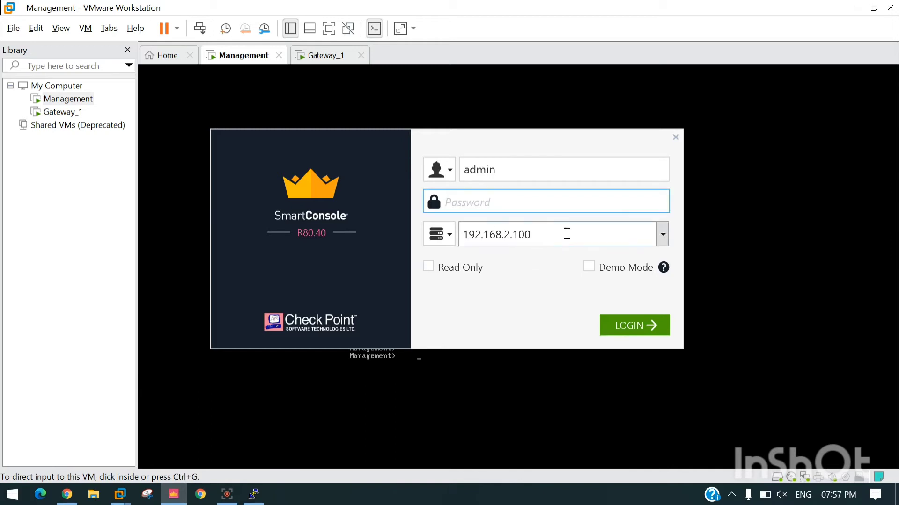
key("Tab")
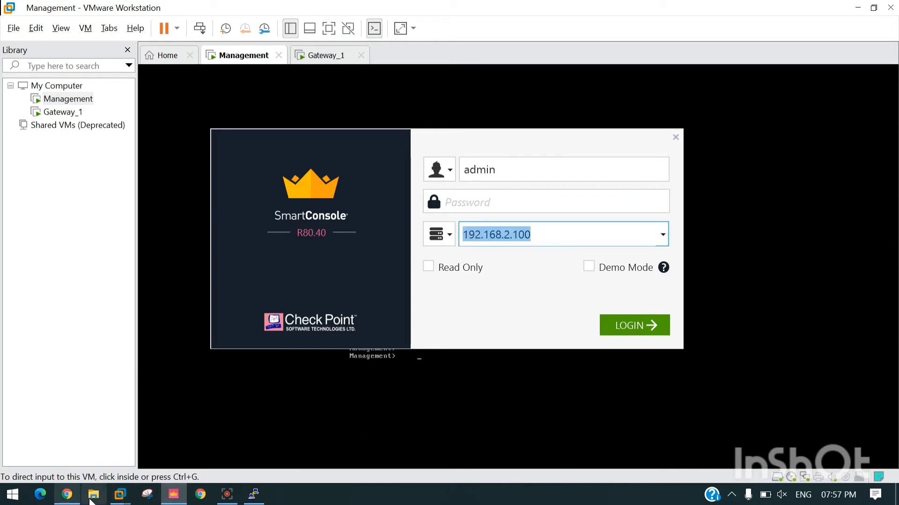
left_click(258, 497)
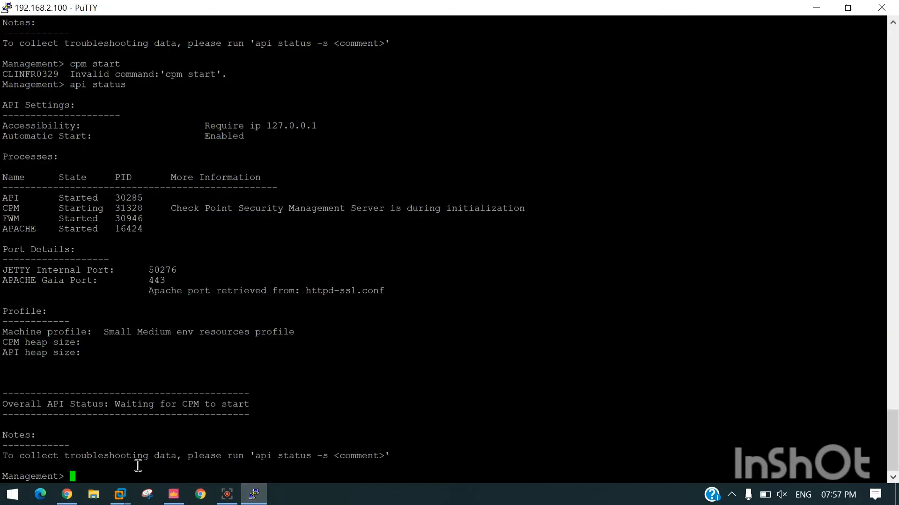
Step: Rerun api status and launch all Check Point products with cpstart
key("Up")
key("Return")
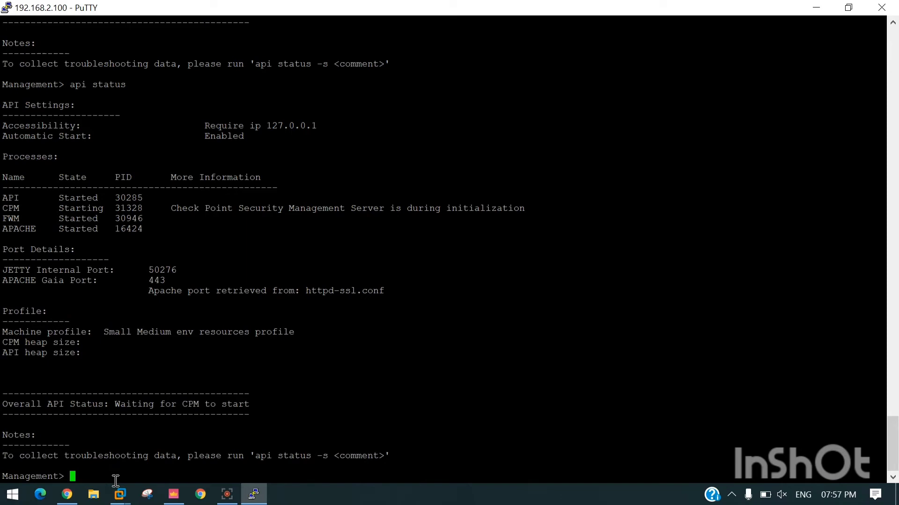
type("cpstart")
key("Return")
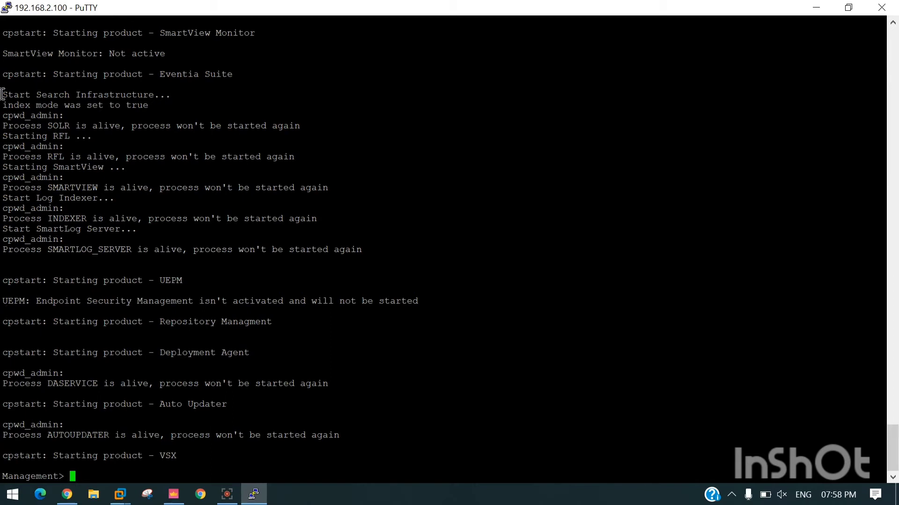
left_click_drag(2, 95, 343, 449)
left_click(339, 449)
Step: Recheck api status, inspecting the CPM initialization row and the waiting-for-CPM overall status
type("api status")
key("Return")
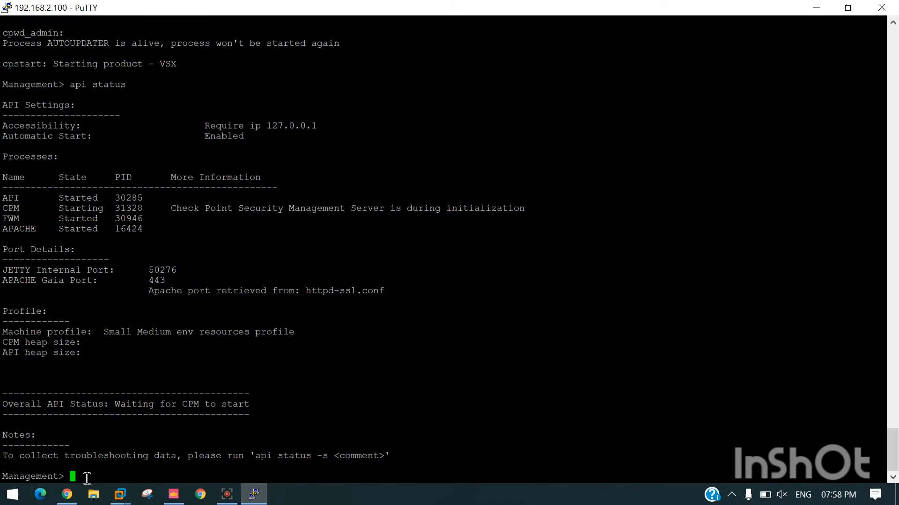
left_click_drag(171, 208, 529, 208)
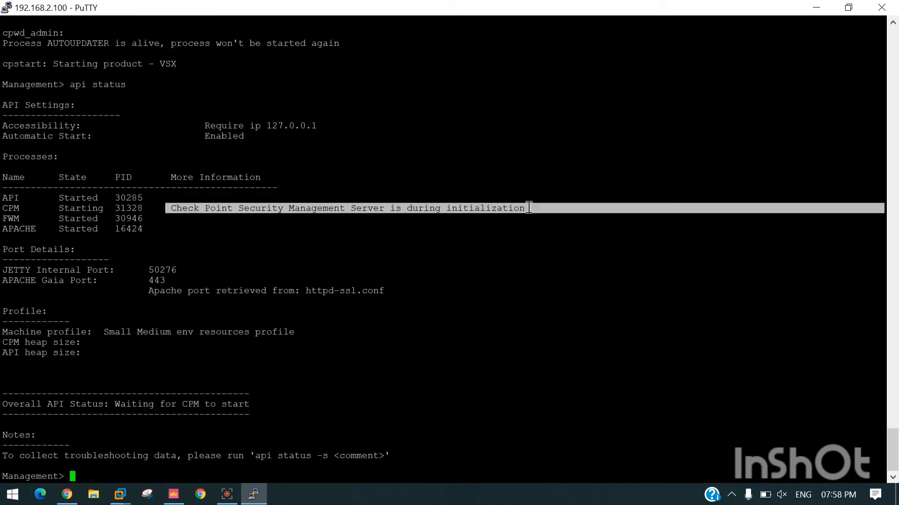
left_click(504, 268)
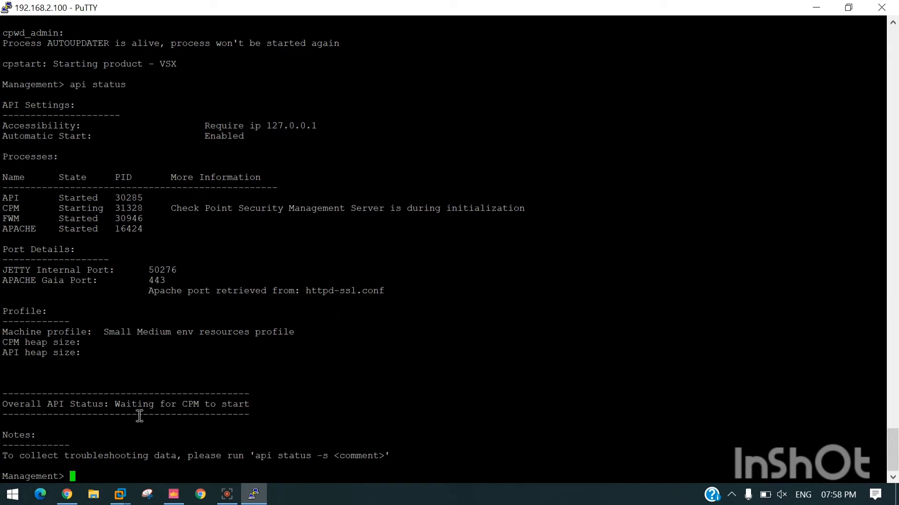
left_click_drag(2, 403, 256, 407)
left_click(121, 406)
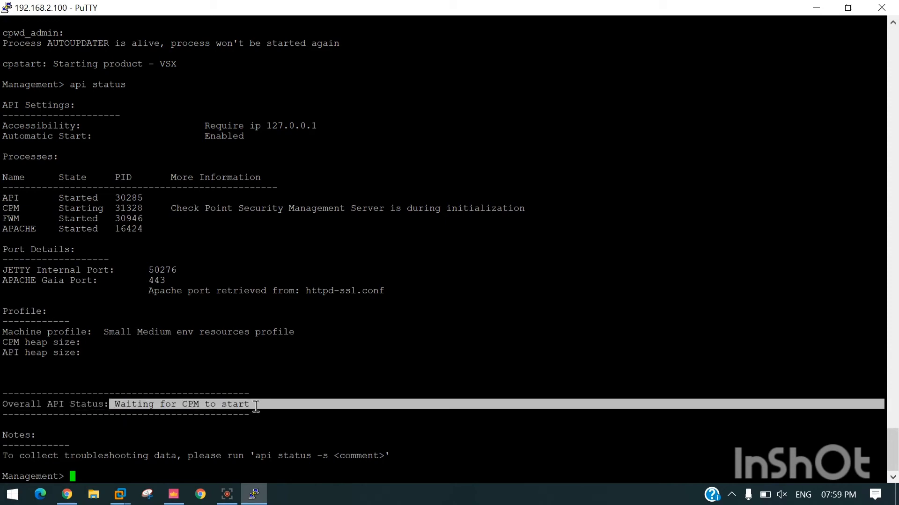
left_click(254, 406)
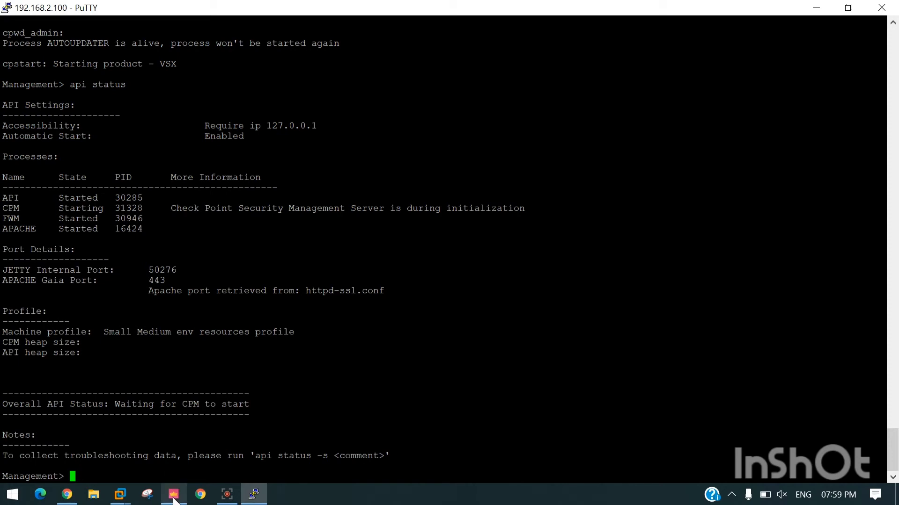
Step: Submit the SmartConsole login to 192.168.2.100, then return to PuTTY and recall api status
mouse_move(174, 496)
left_click(191, 455)
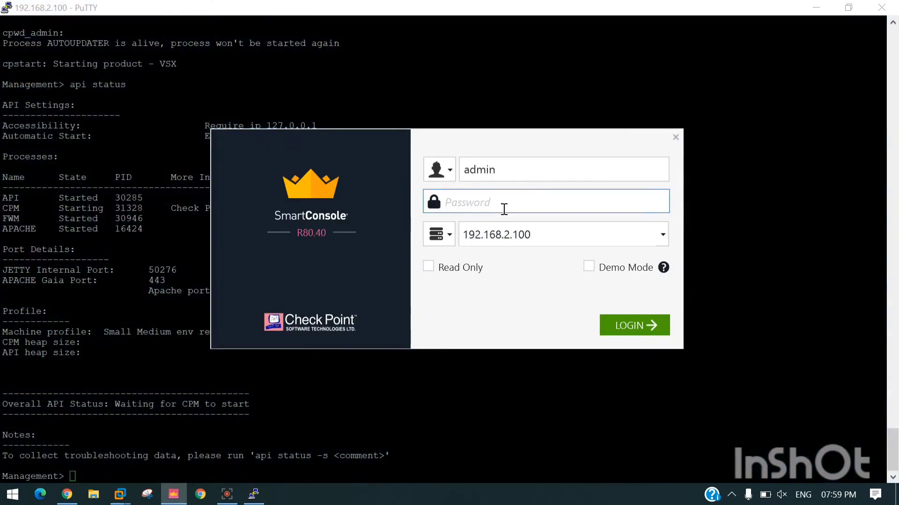
type("••••••••")
key("Return")
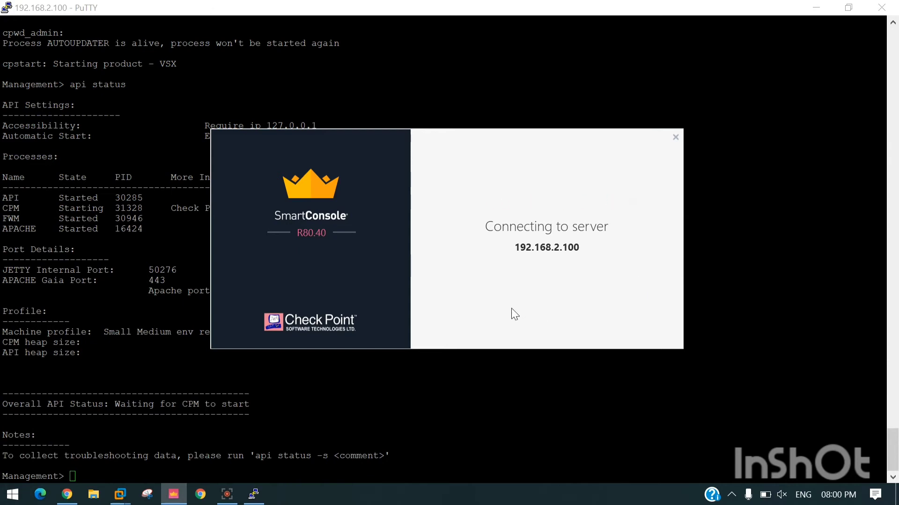
left_click(256, 472)
key("Up")
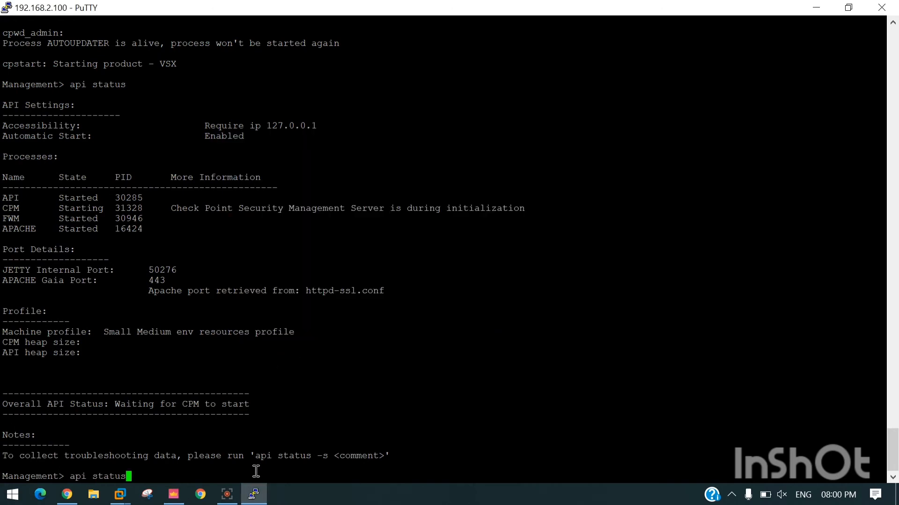
Step: Rerun api status and mark the API and CPM process states
key("Return")
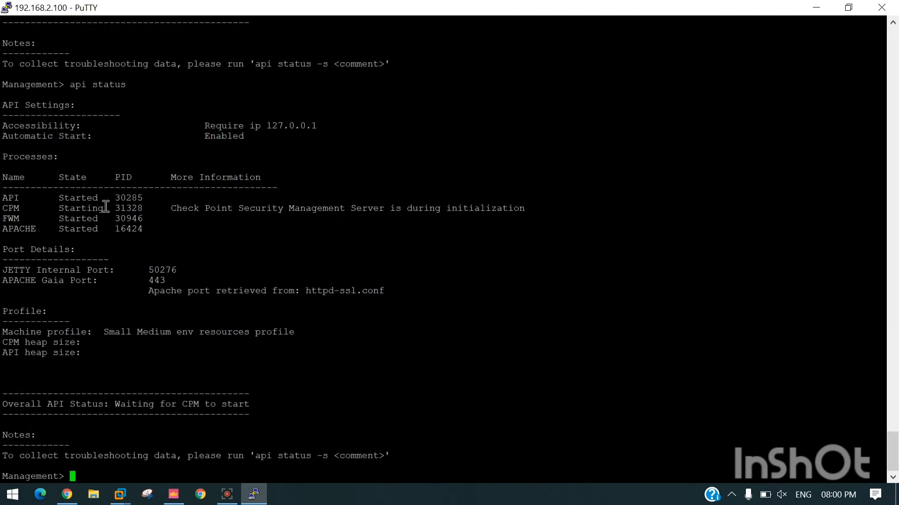
left_click_drag(107, 209, 63, 202)
left_click(132, 218)
Step: Collect API troubleshooting data with 'api status -s', then run api status again
key("Up")
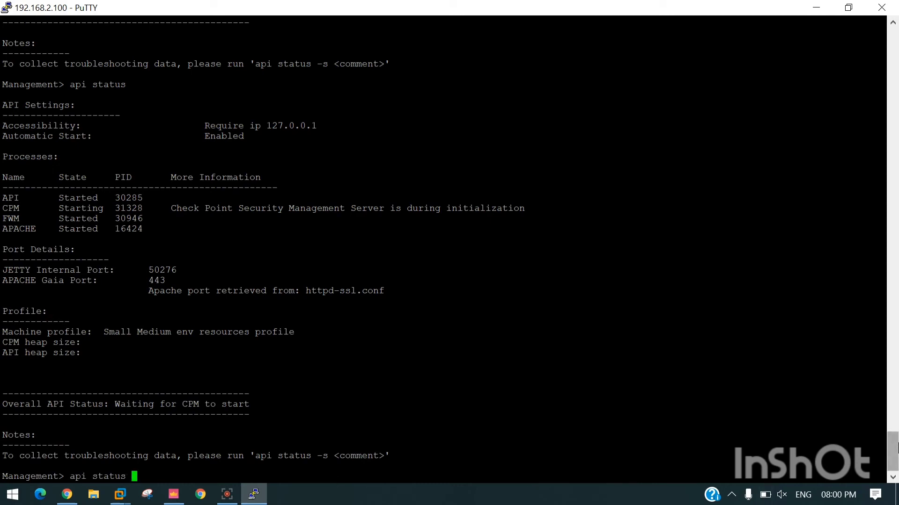
type("-s")
key("Return")
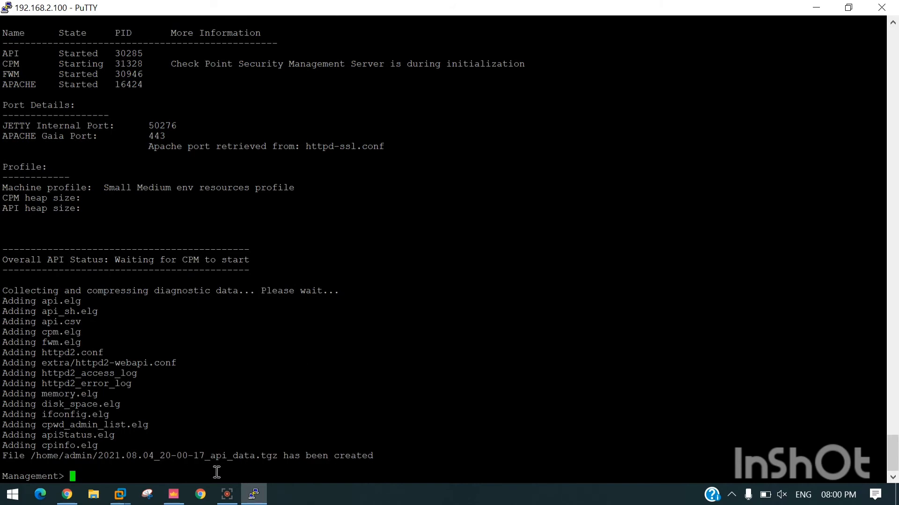
type("api status")
key("Return")
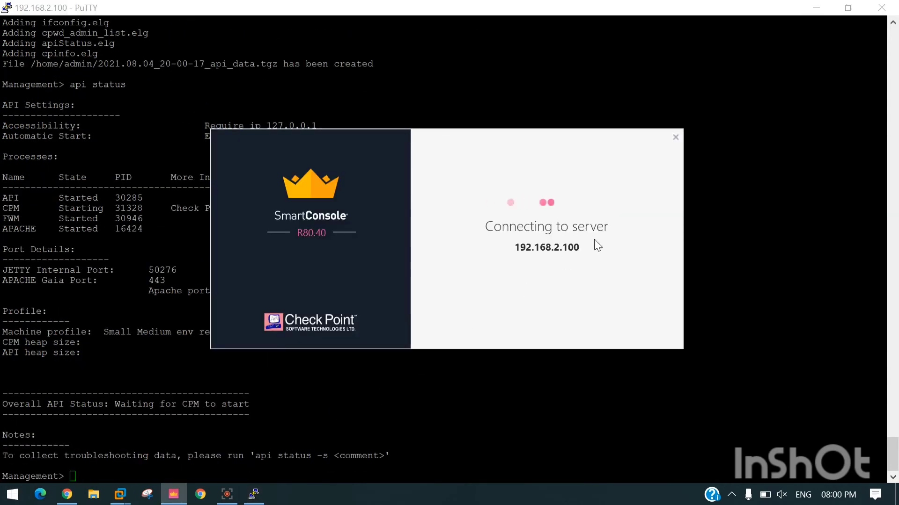
Step: Dismiss the timeout error and retry the admin login, which fails with Unable to connect to server
left_click_drag(490, 228, 549, 230)
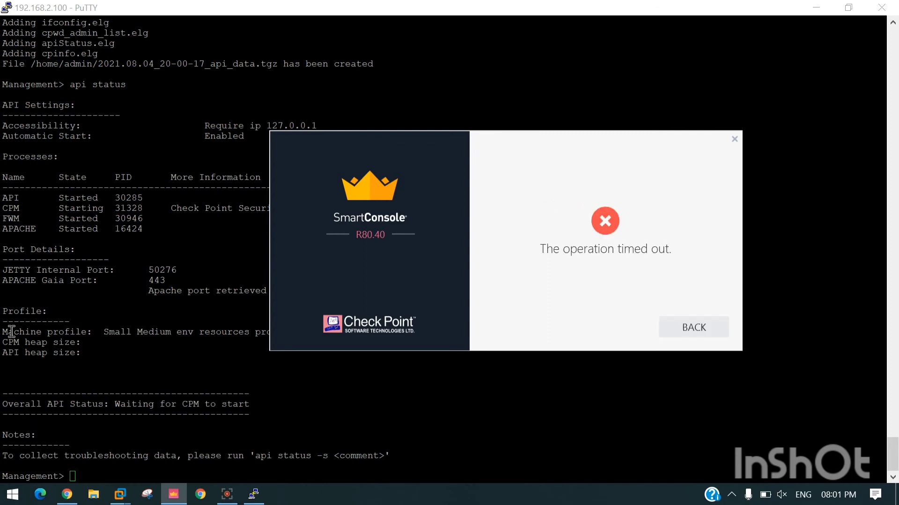
left_click(721, 333)
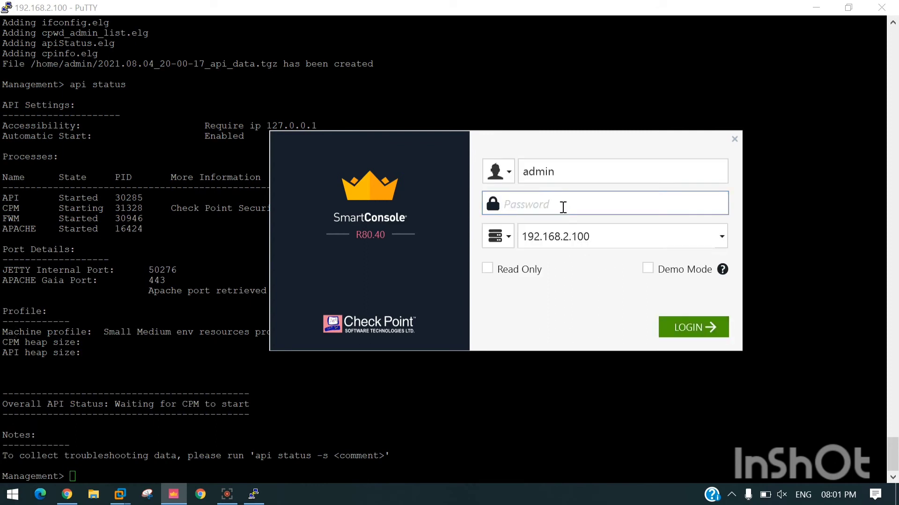
left_click(561, 207)
type("•••••••")
key("Return")
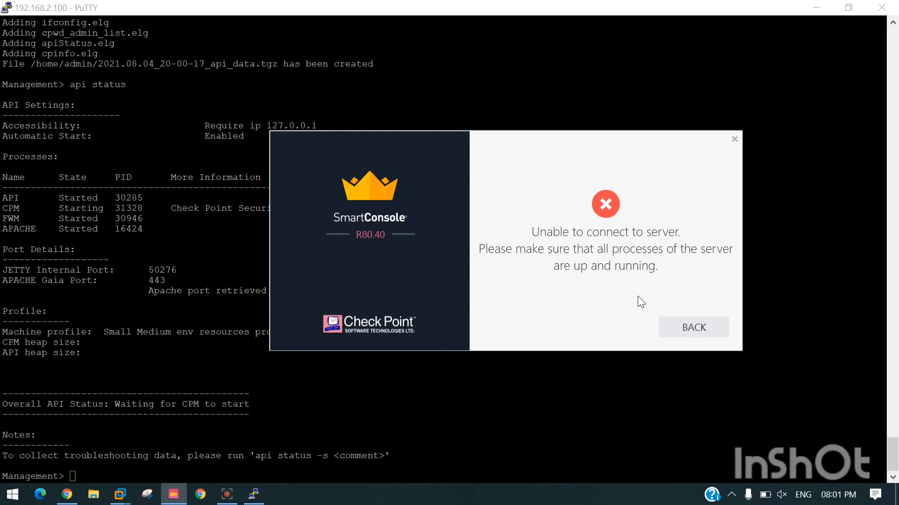
left_click_drag(525, 255, 704, 268)
left_click(705, 334)
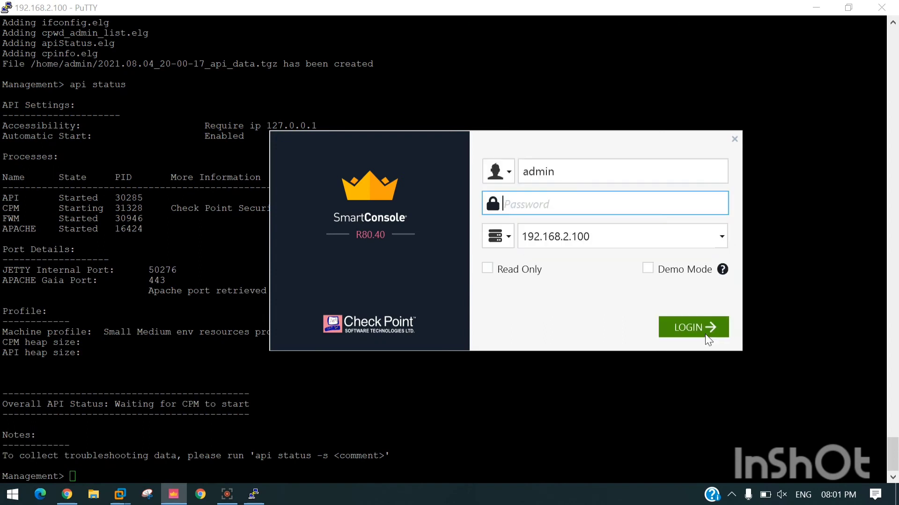
Step: Submit the admin password once more, then return to PuTTY and select the latest output
left_click(586, 207)
type("••••••••")
key("Return")
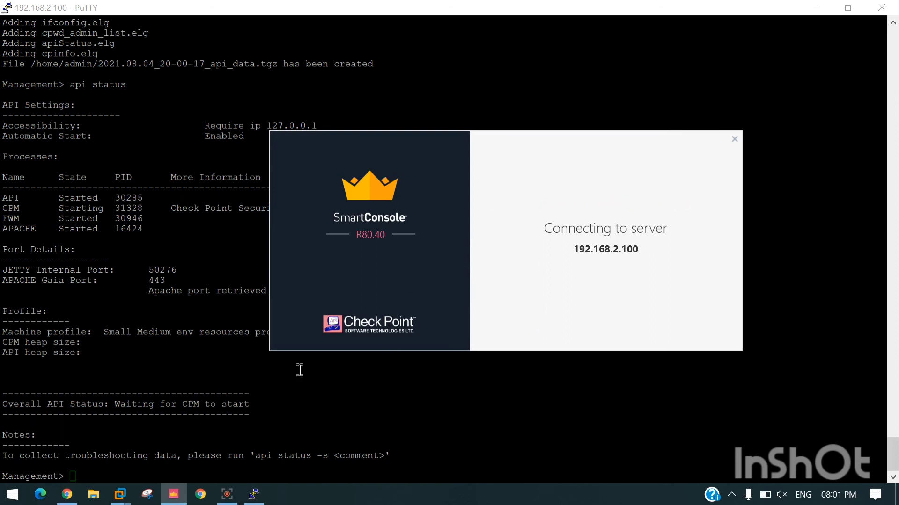
left_click(209, 463)
left_click_drag(206, 473, 317, 495)
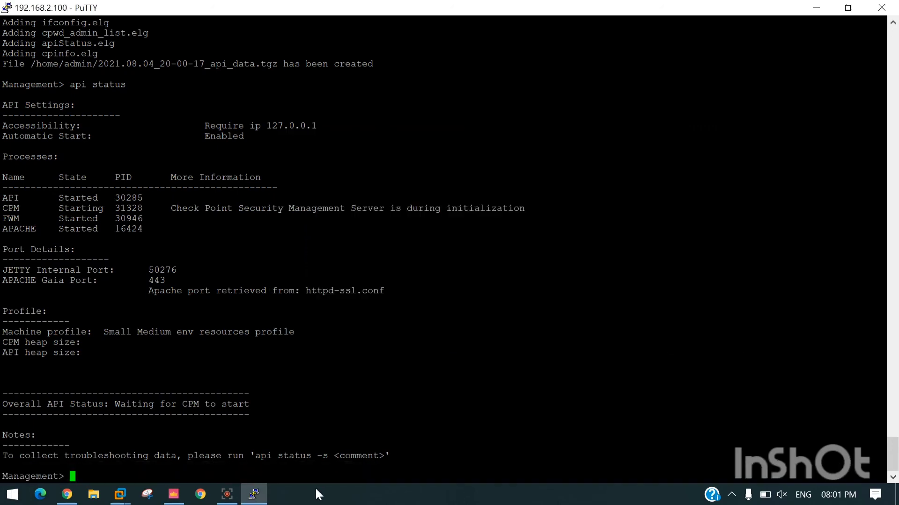
Step: Rerun api status and confirm CPM is running and ready with overall API status Started
key("Up")
key("Return")
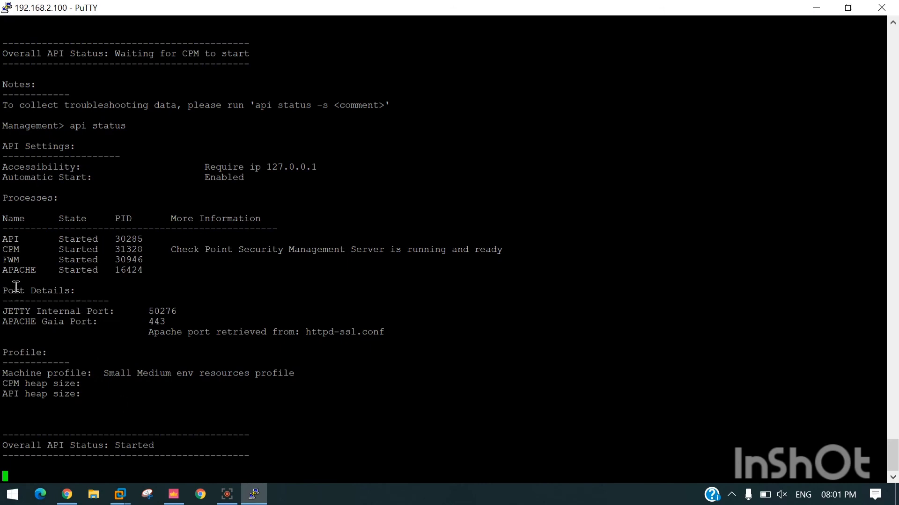
left_click_drag(8, 249, 105, 252)
left_click(451, 266)
left_click_drag(396, 249, 565, 262)
left_click_drag(165, 322, 502, 326)
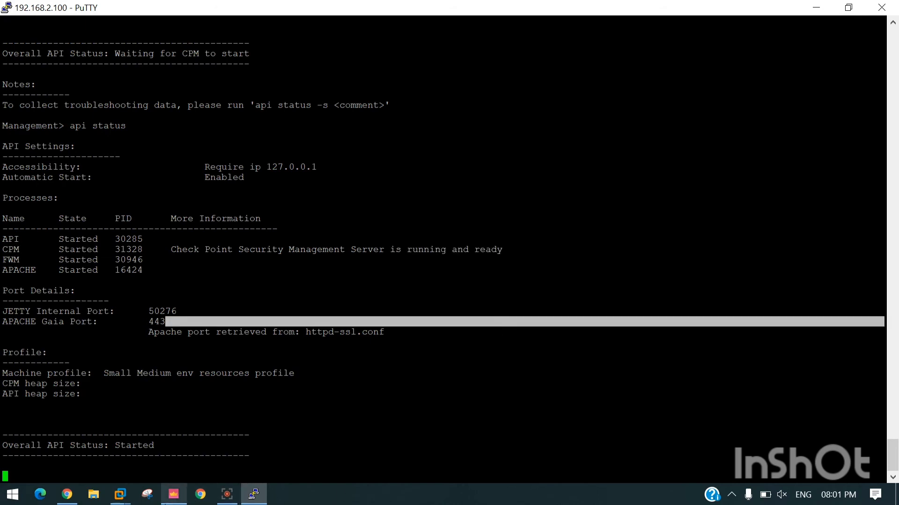
left_click(173, 497)
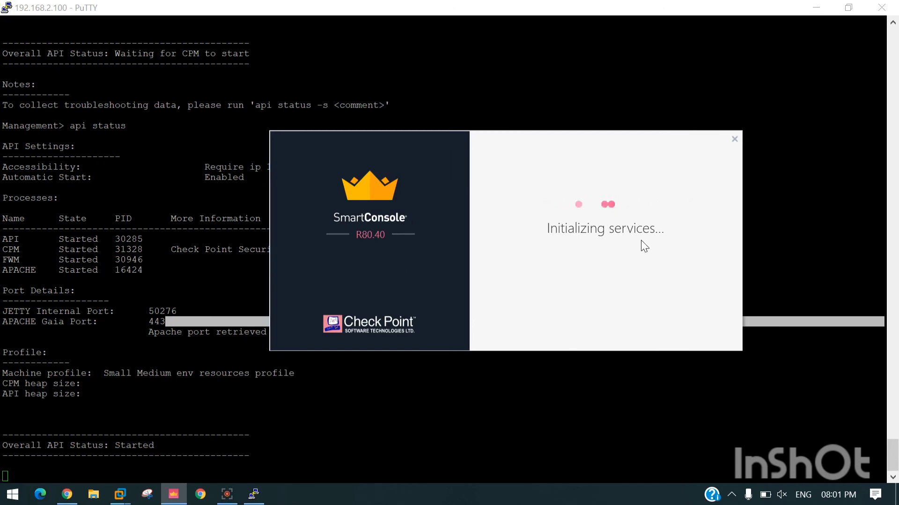
Step: Check Security Policies and Gateways & Servers, where the Management server at 192.168.2.100 shows status OK
left_click(363, 373)
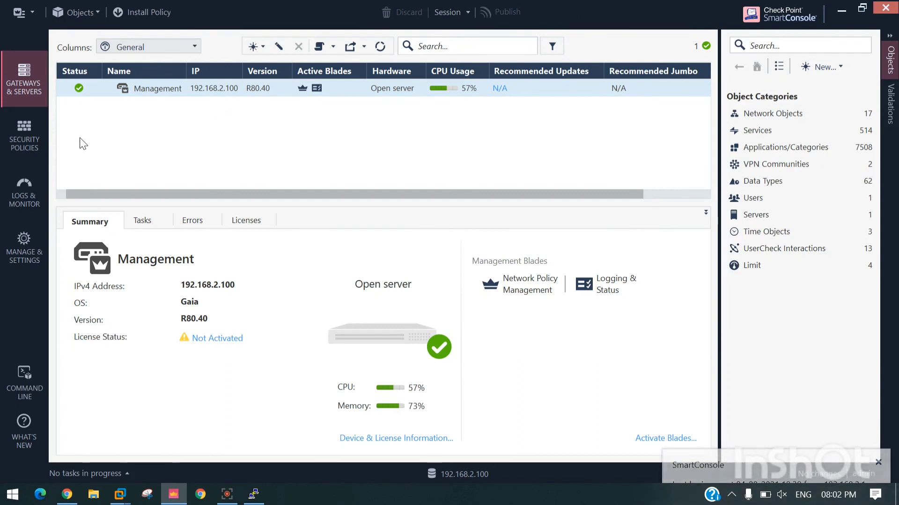
left_click(23, 136)
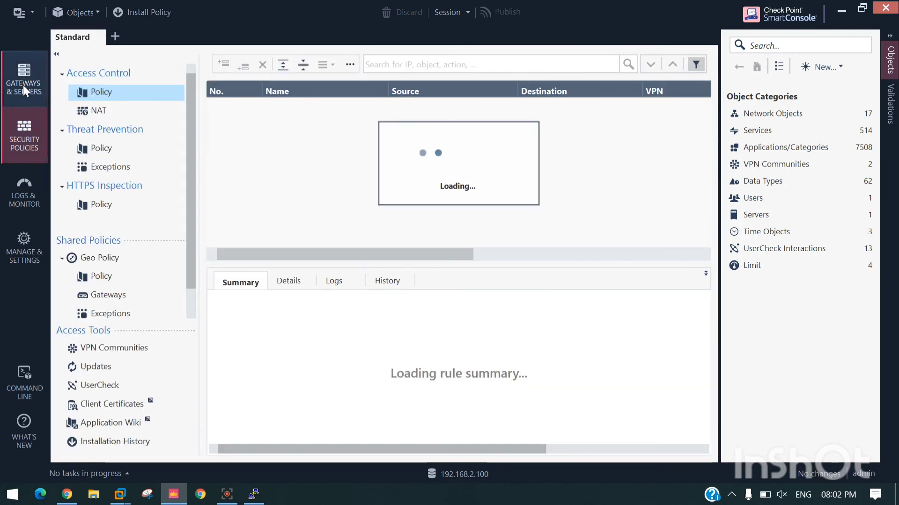
left_click(24, 85)
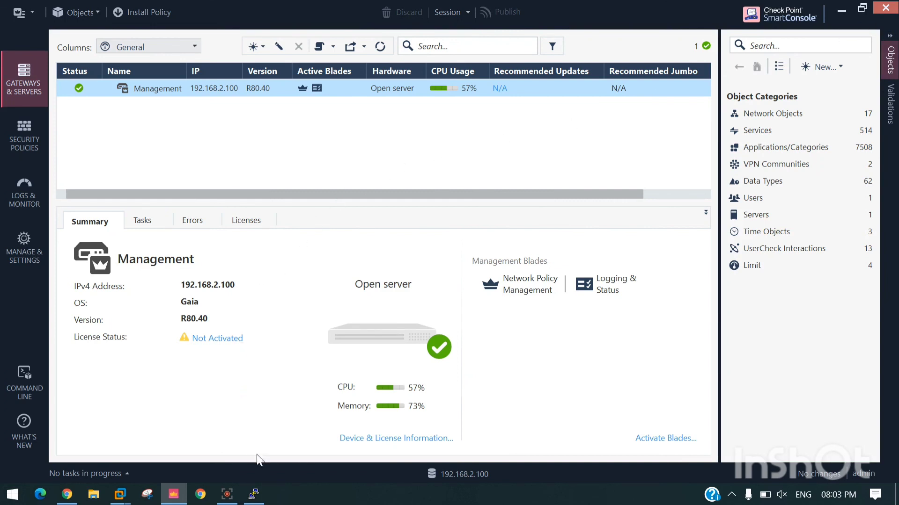
left_click(254, 494)
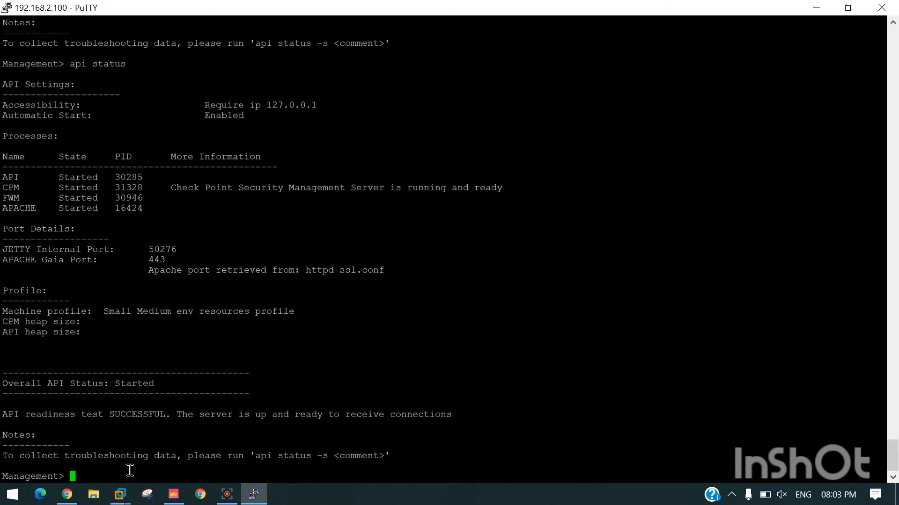
Step: Clear the terminal and launch the cpconfig menu
type("clear")
key("Return")
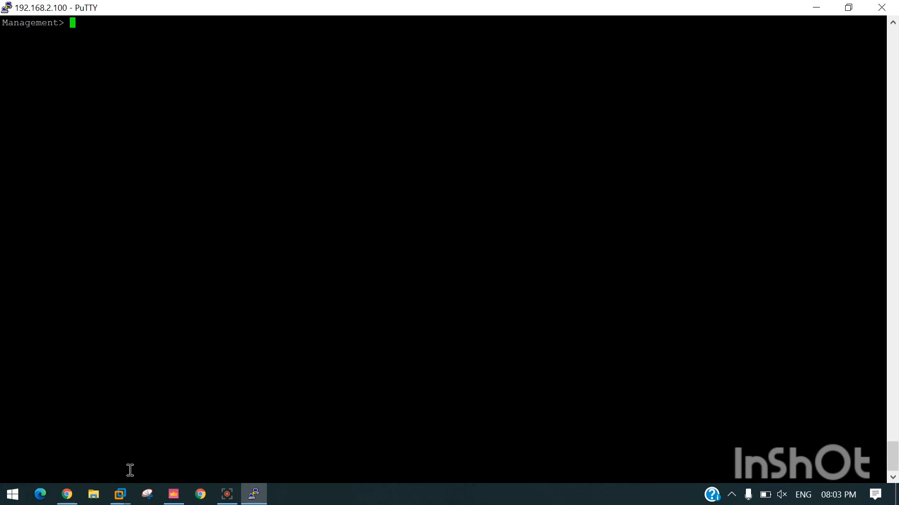
type("cpconfig")
key("Return")
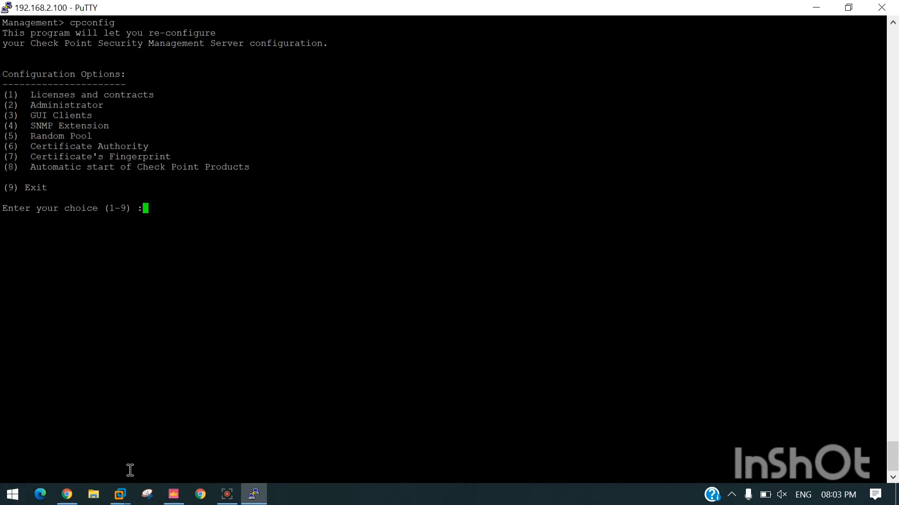
Step: Under option 8, keep SmartEvent Suite starting automatically at boot (answer y, then n)
left_click_drag(26, 167, 251, 164)
left_click(175, 213)
type("8")
key("Return")
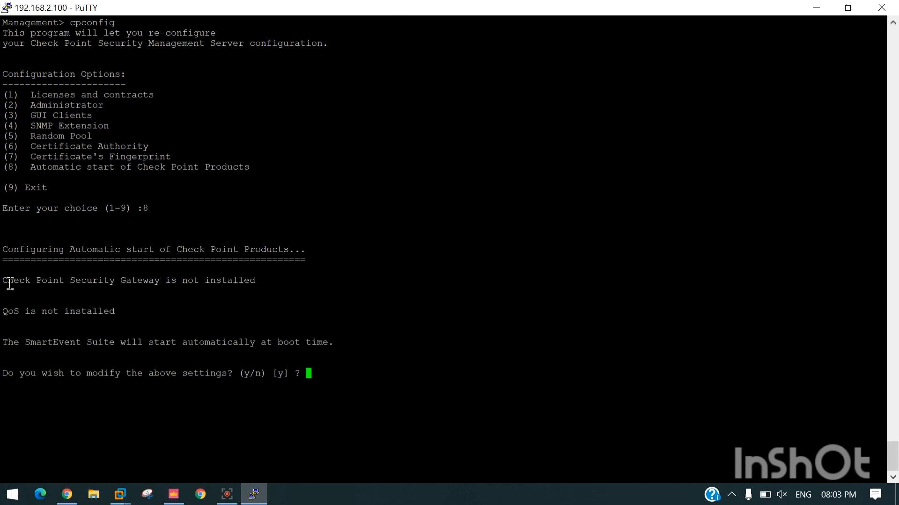
left_click_drag(7, 346, 87, 346)
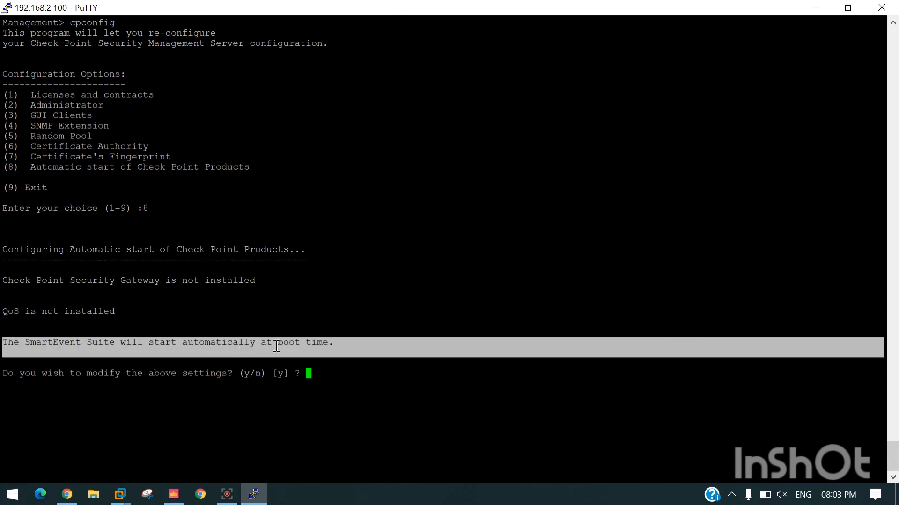
left_click(318, 372)
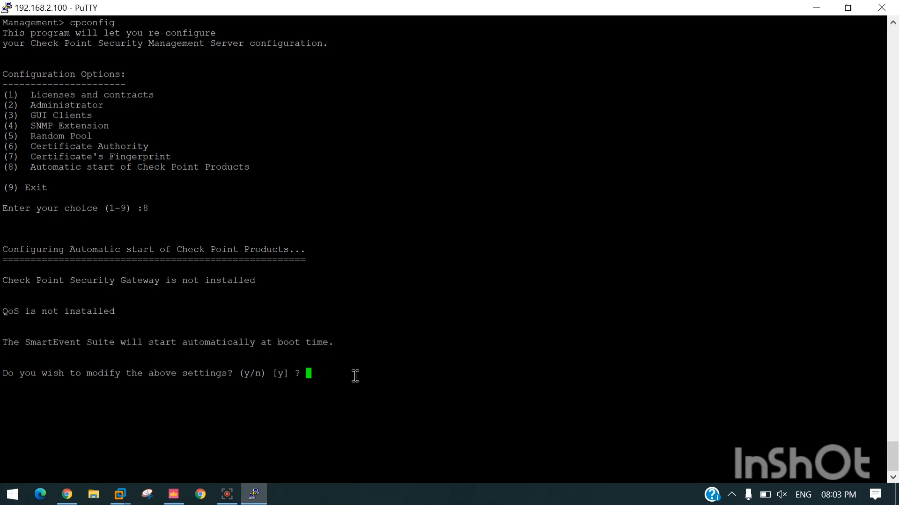
type("y")
key("Return")
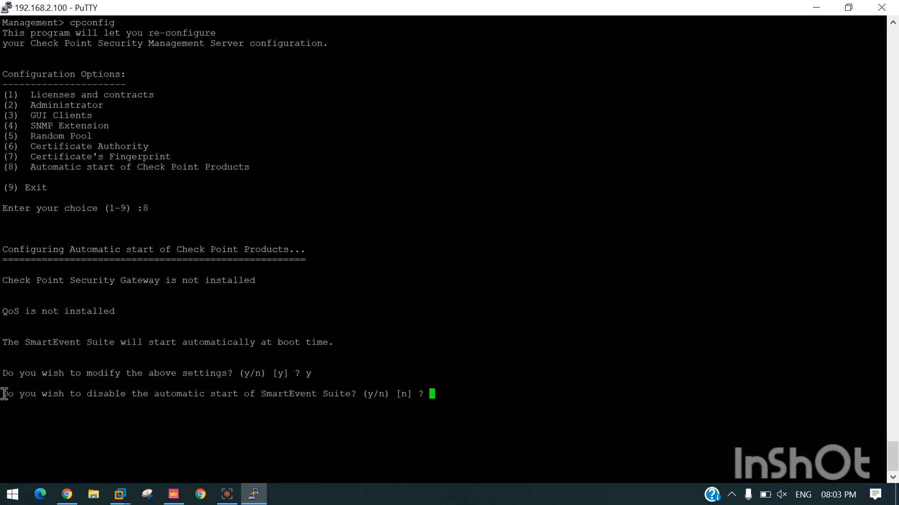
left_click_drag(4, 396, 170, 402)
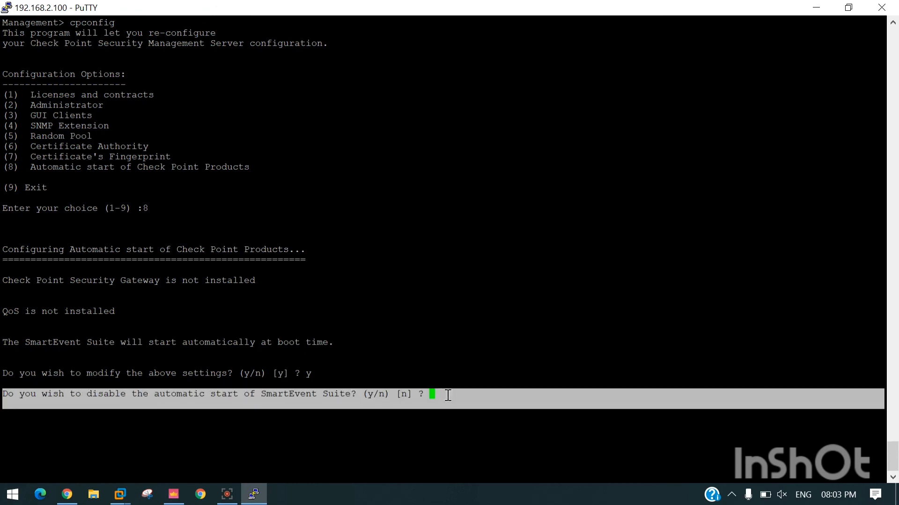
type("n")
key("Return")
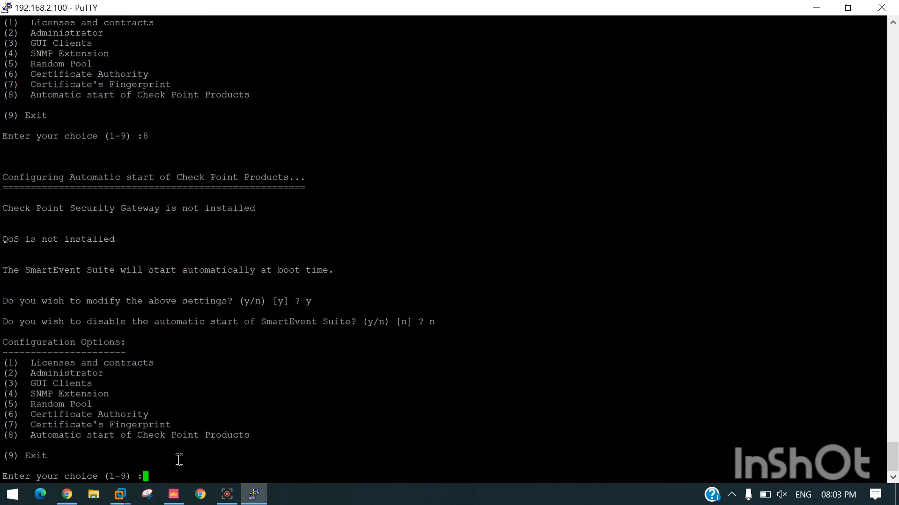
Step: Exit cpconfig with option 9 and start closing the PuTTY session
type("9")
key("Return")
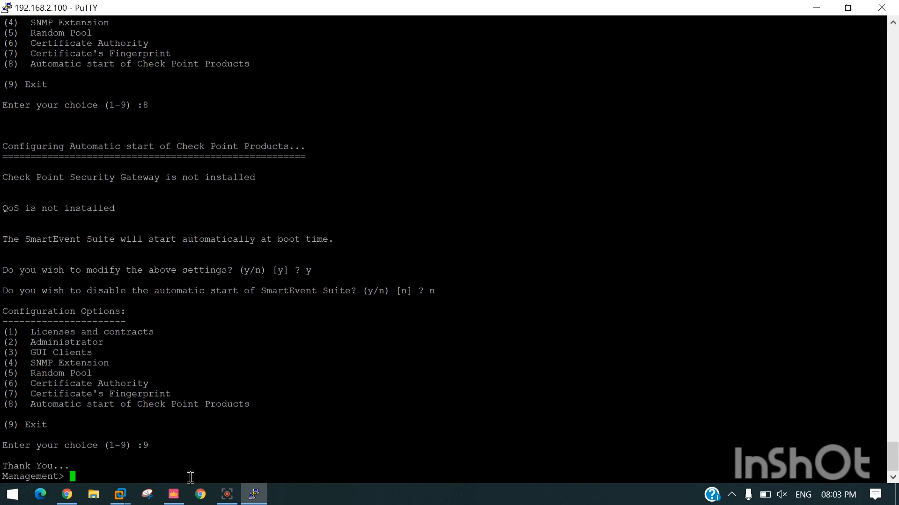
key("Return")
key("Return")
key("Return")
key("Return")
key("Return")
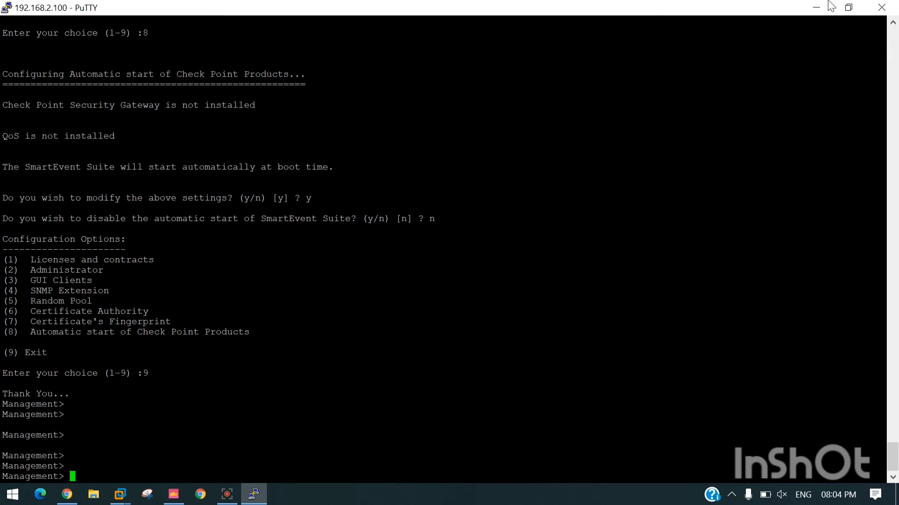
left_click(881, 7)
left_click(226, 494)
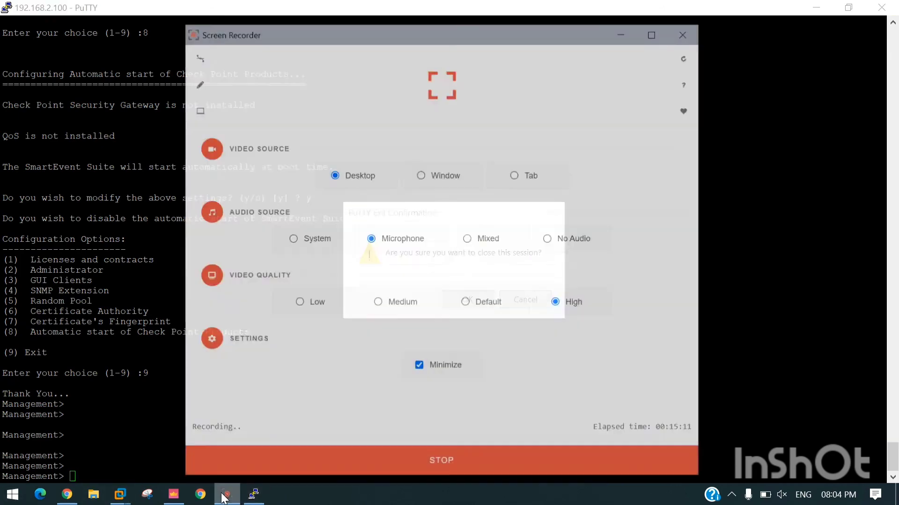